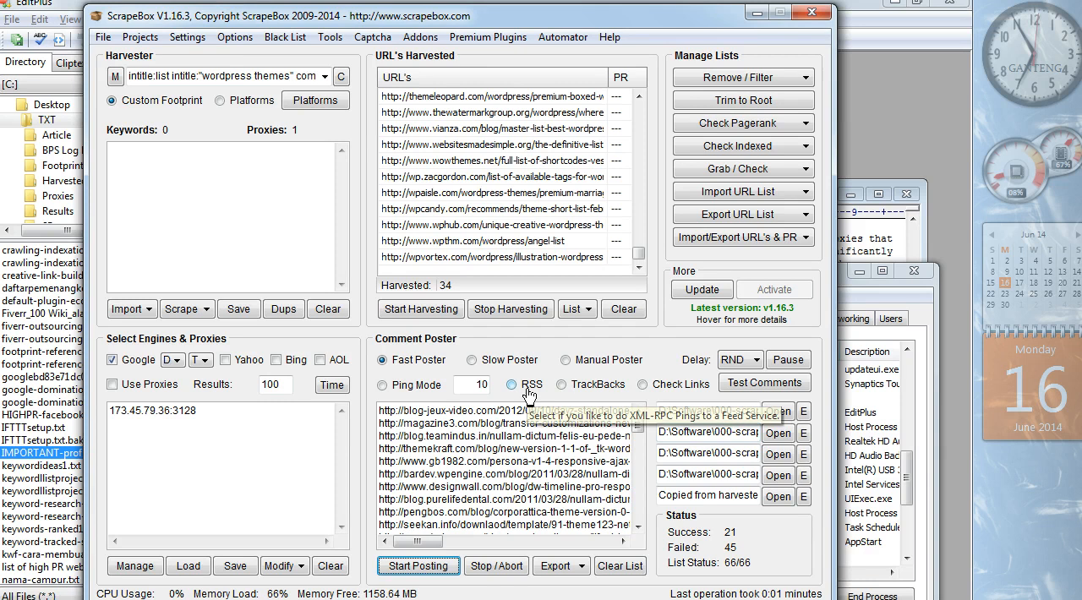
- Switch the Comment Poster to TrackBacks mode and review its names list, websites list and blogs list source
{"action": "left_click", "coordinate": [561, 384]}
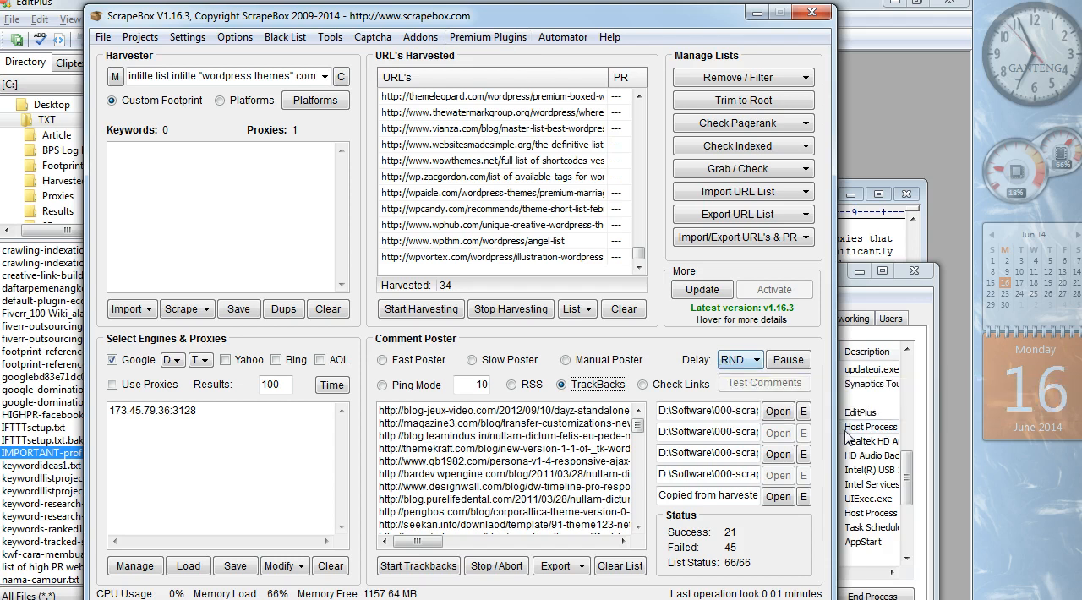
{"action": "left_click", "coordinate": [805, 413]}
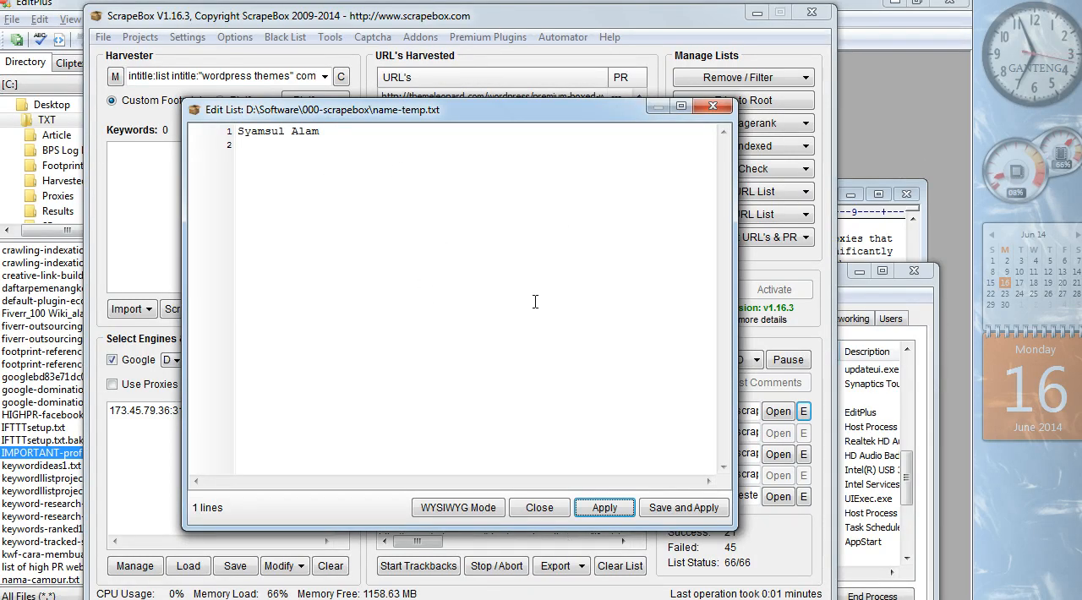
{"action": "left_click", "coordinate": [539, 507]}
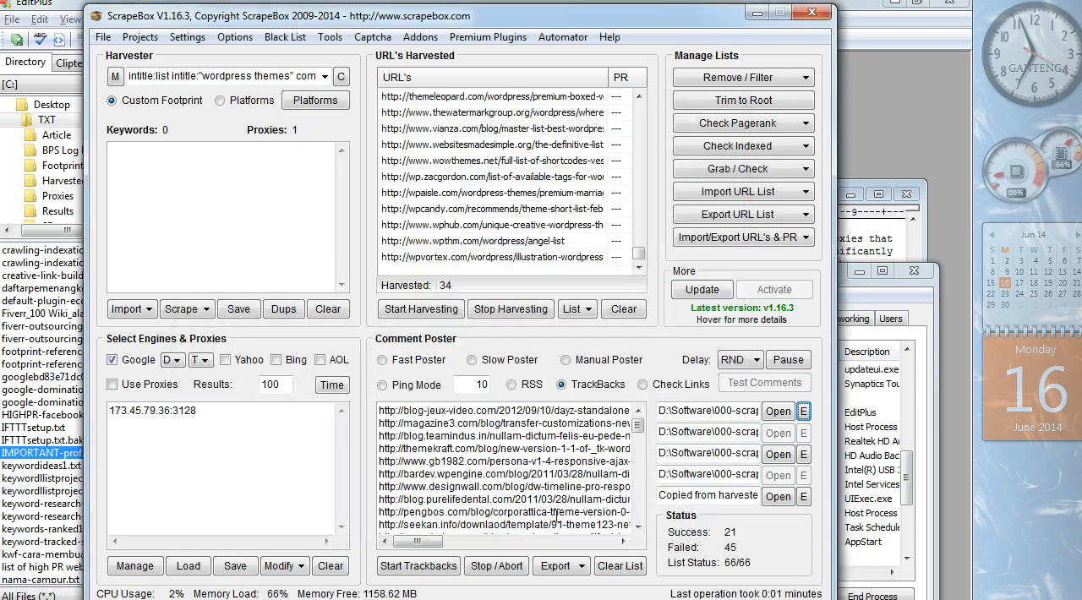
{"action": "left_click", "coordinate": [804, 456]}
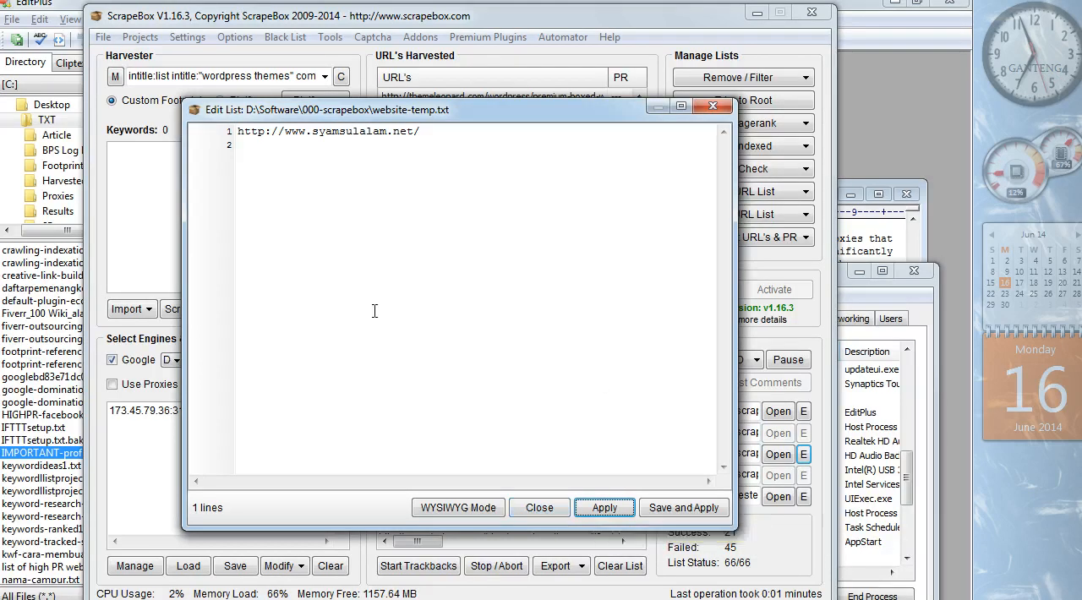
{"action": "left_click", "coordinate": [534, 507]}
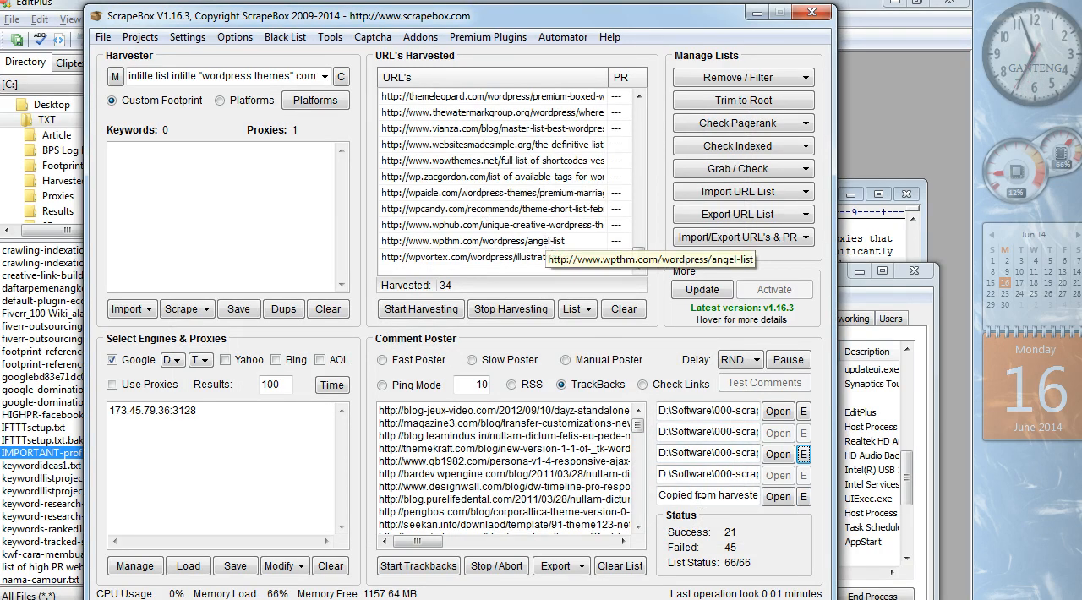
{"action": "left_click", "coordinate": [784, 501]}
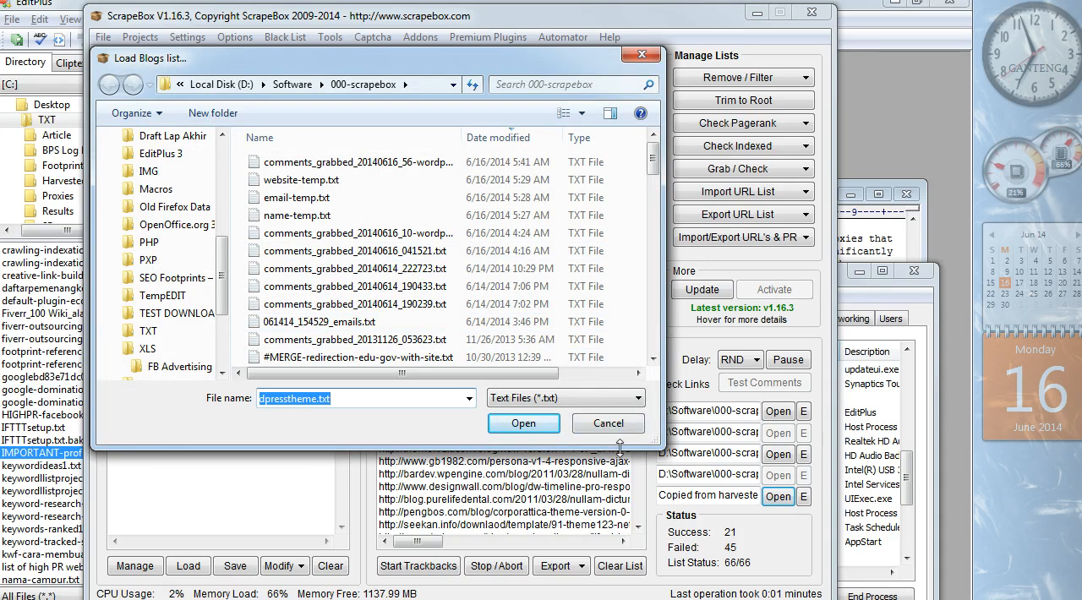
{"action": "left_click", "coordinate": [608, 425]}
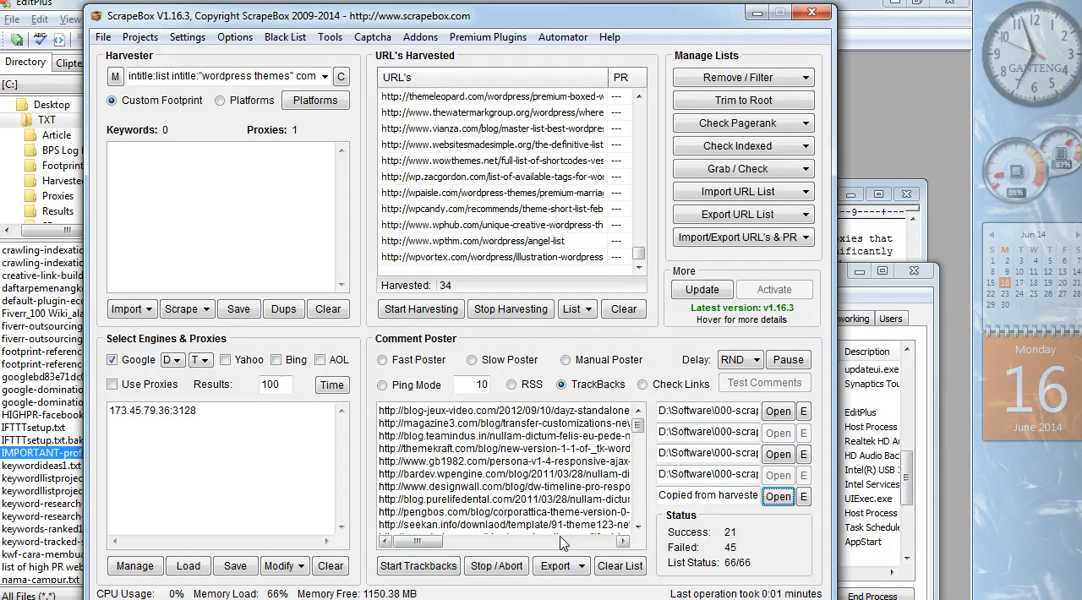
- Open the trackback poster to examine its export options, close it, and review the blogs list copied from the harvester
{"action": "left_click", "coordinate": [424, 569]}
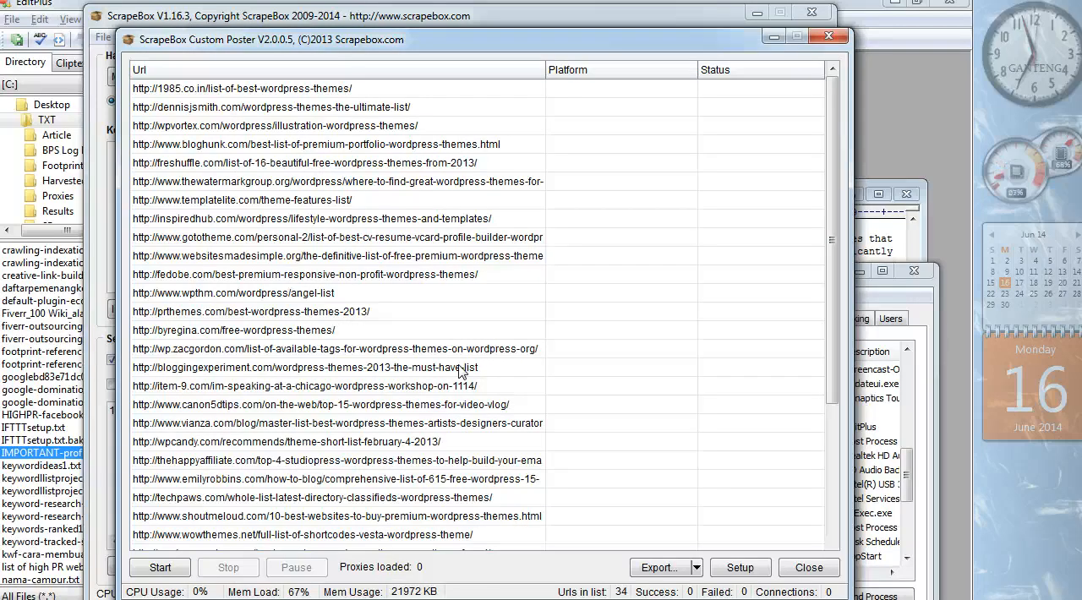
{"action": "left_click", "coordinate": [696, 571]}
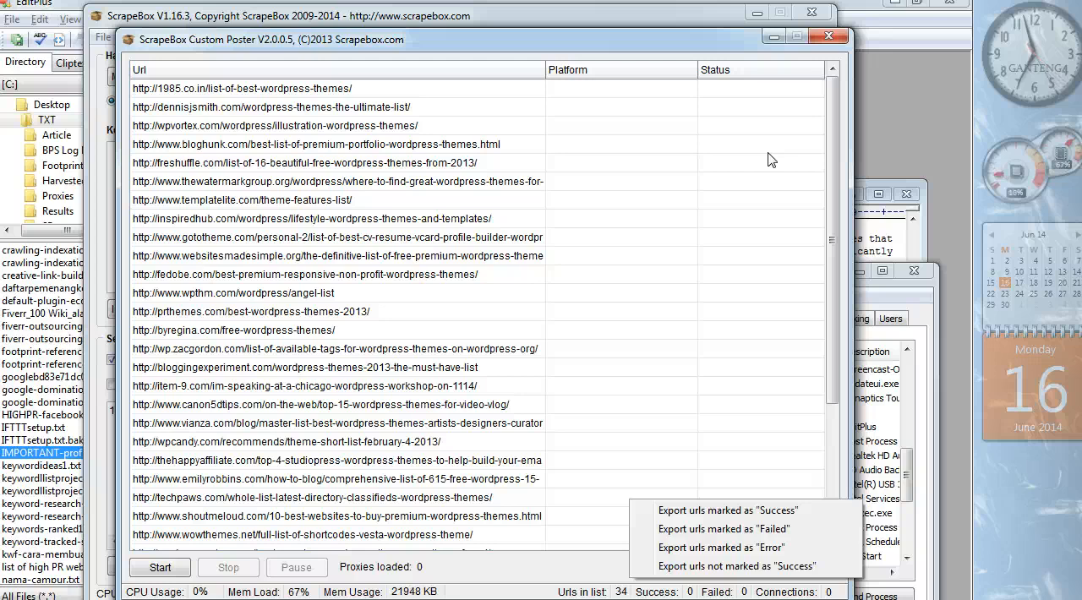
{"action": "left_click", "coordinate": [546, 570]}
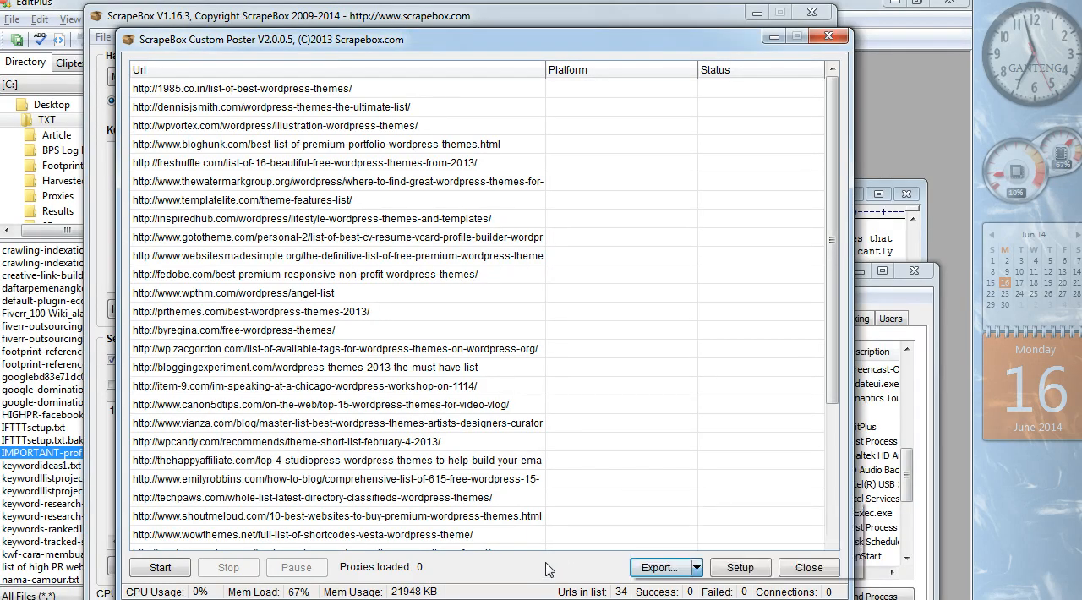
{"action": "left_click", "coordinate": [676, 571]}
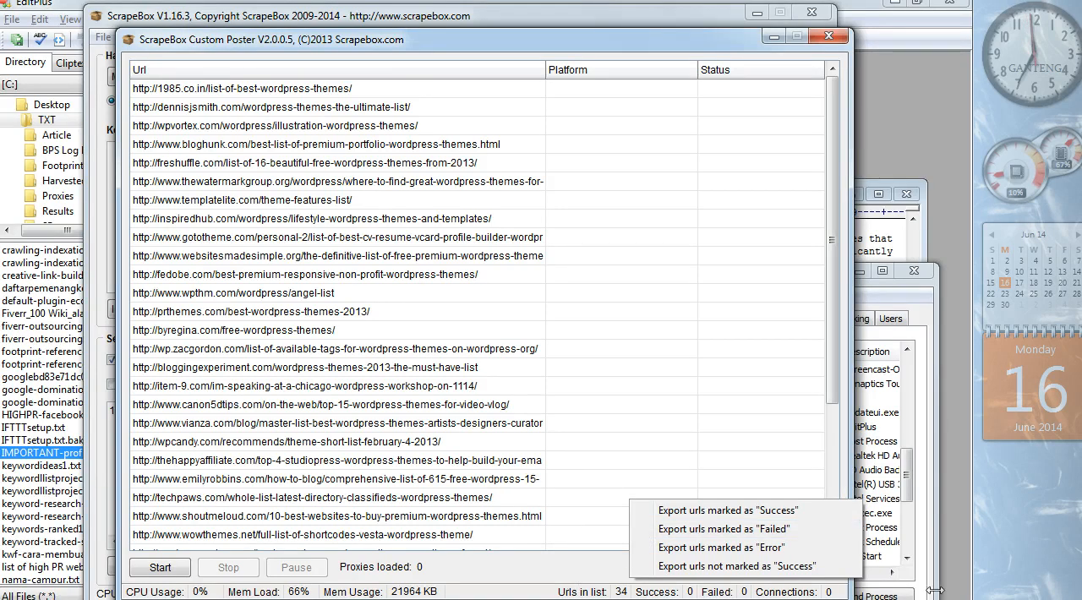
{"action": "left_click", "coordinate": [829, 36]}
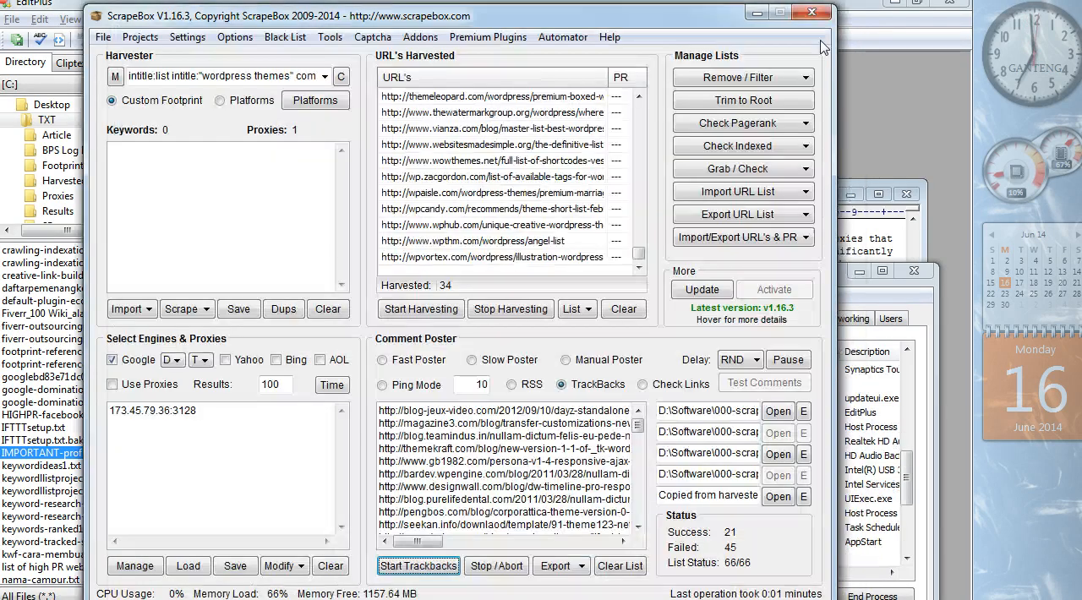
{"action": "left_click", "coordinate": [803, 498]}
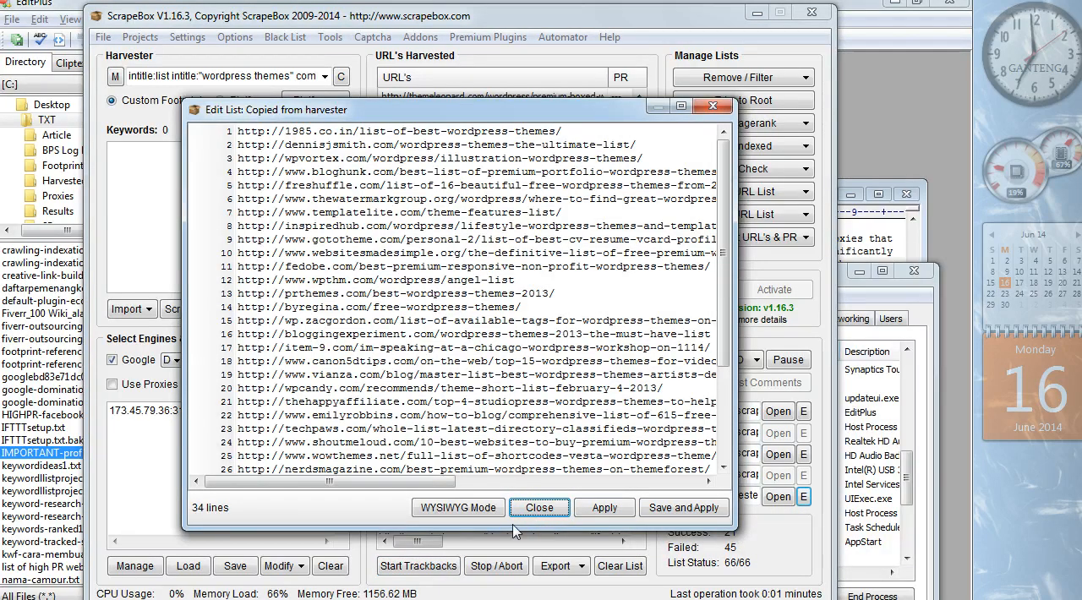
{"action": "left_click", "coordinate": [539, 508]}
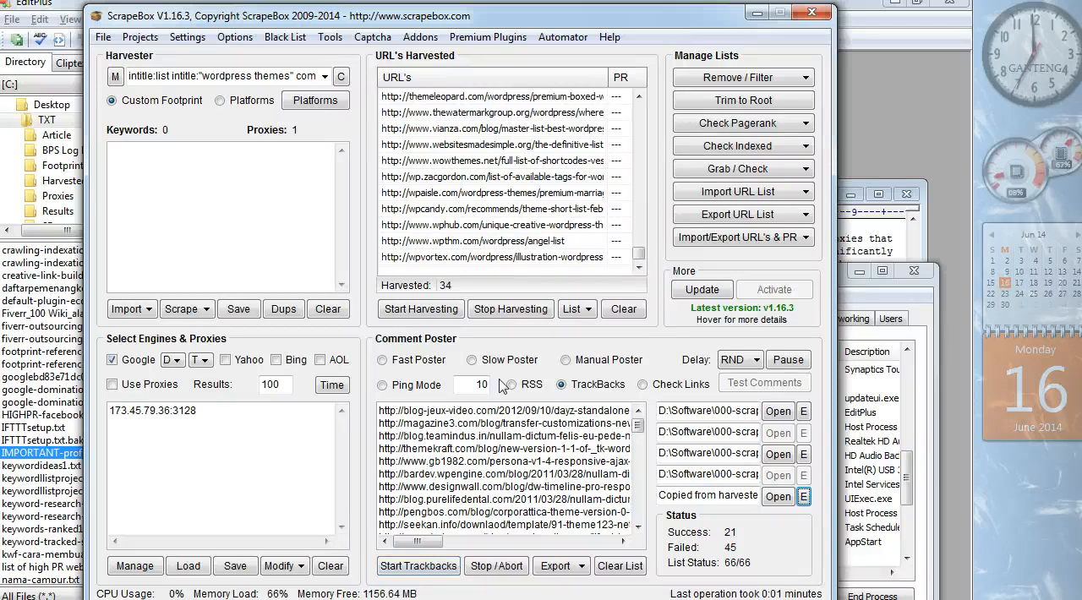
- Switch the Comment Poster to Slow Poster and view its posting window, closing it without posting
{"action": "left_click", "coordinate": [434, 364]}
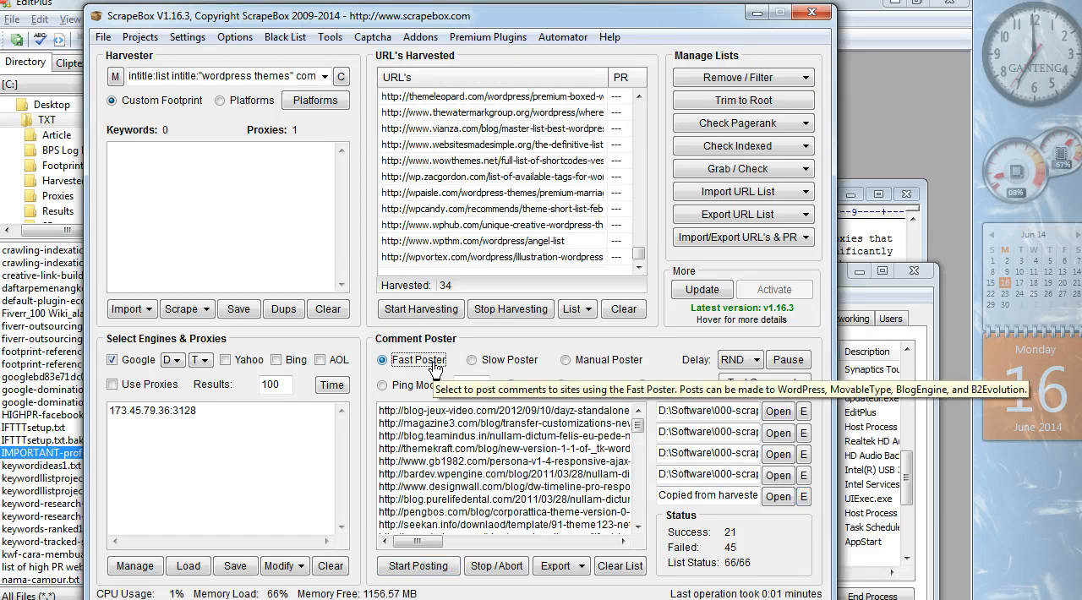
{"action": "left_click", "coordinate": [495, 362]}
{"action": "left_click", "coordinate": [417, 566]}
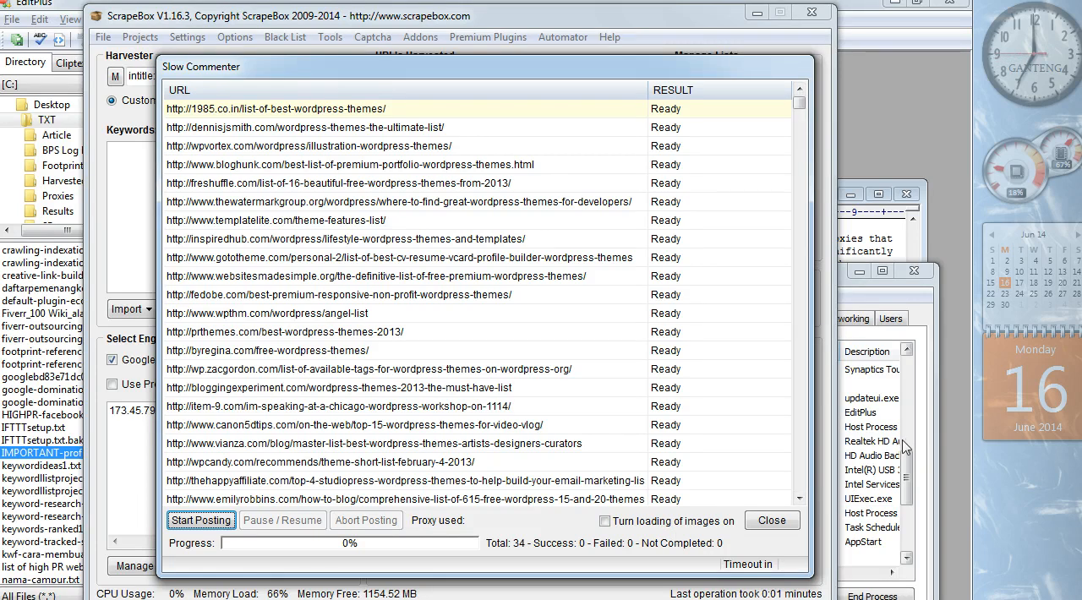
{"action": "left_click", "coordinate": [772, 519]}
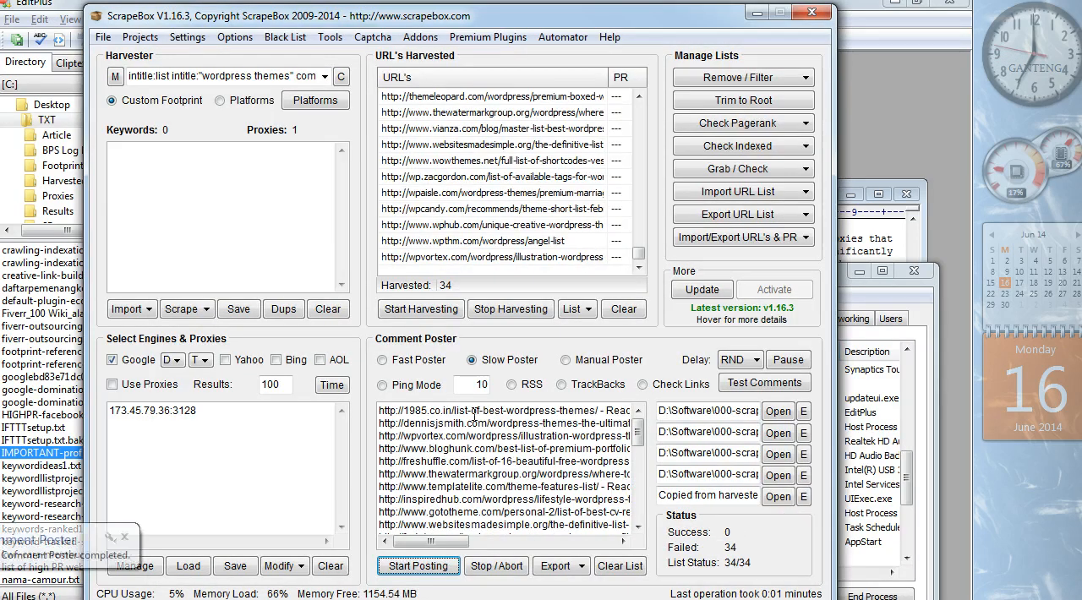
- Switch the Comment Poster to Fast Poster and view its posting window, closing it without posting
{"action": "left_click", "coordinate": [418, 360]}
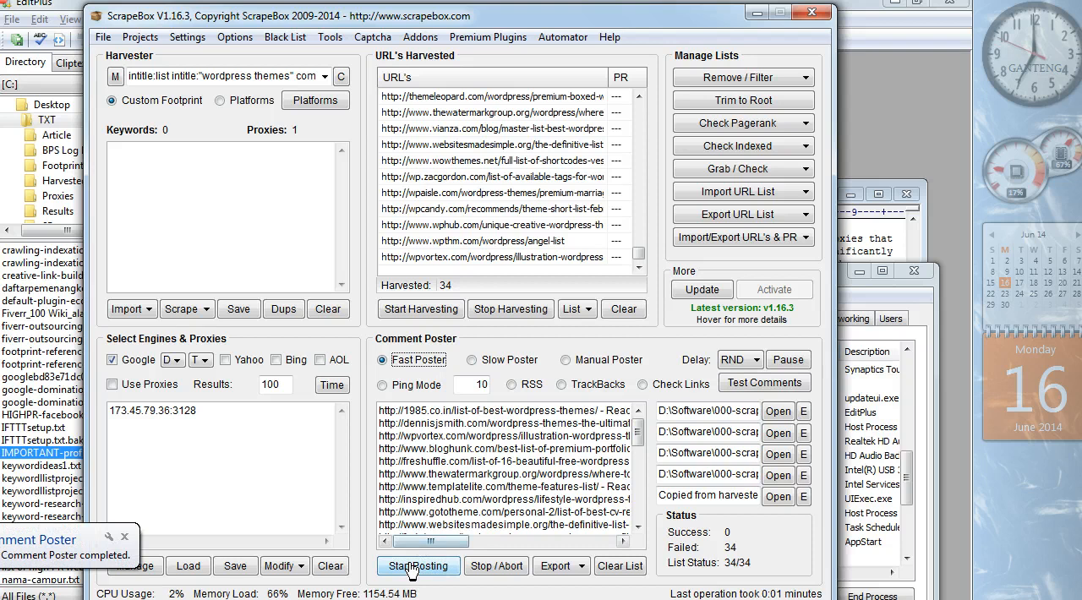
{"action": "left_click", "coordinate": [412, 569]}
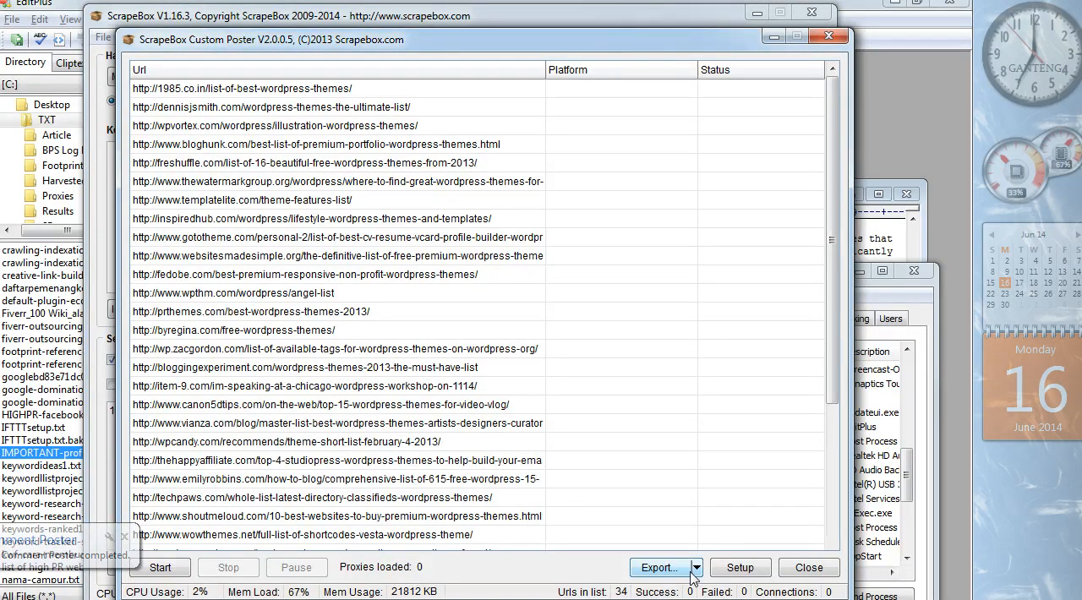
{"action": "left_click", "coordinate": [828, 573]}
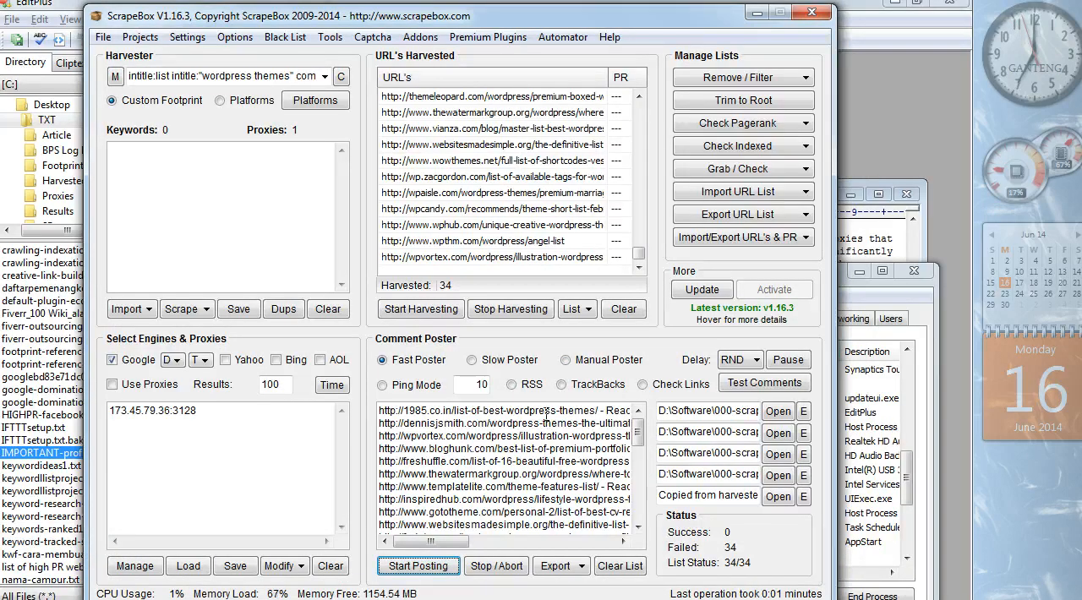
- Switch to Check Links mode, examine the link checker's export options and exit the checker
{"action": "left_click", "coordinate": [643, 385]}
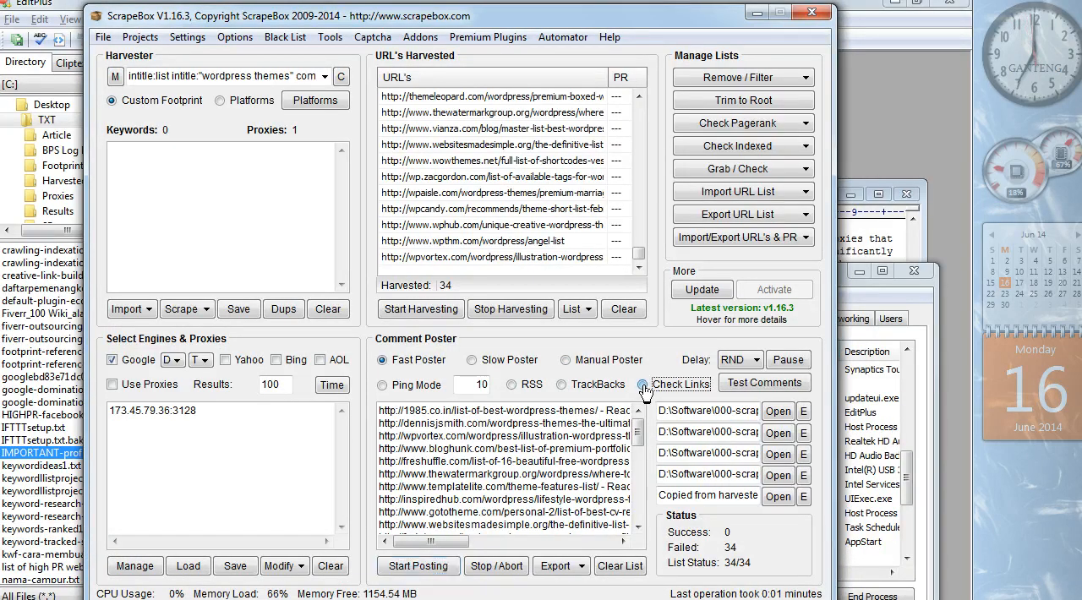
{"action": "left_click", "coordinate": [422, 573]}
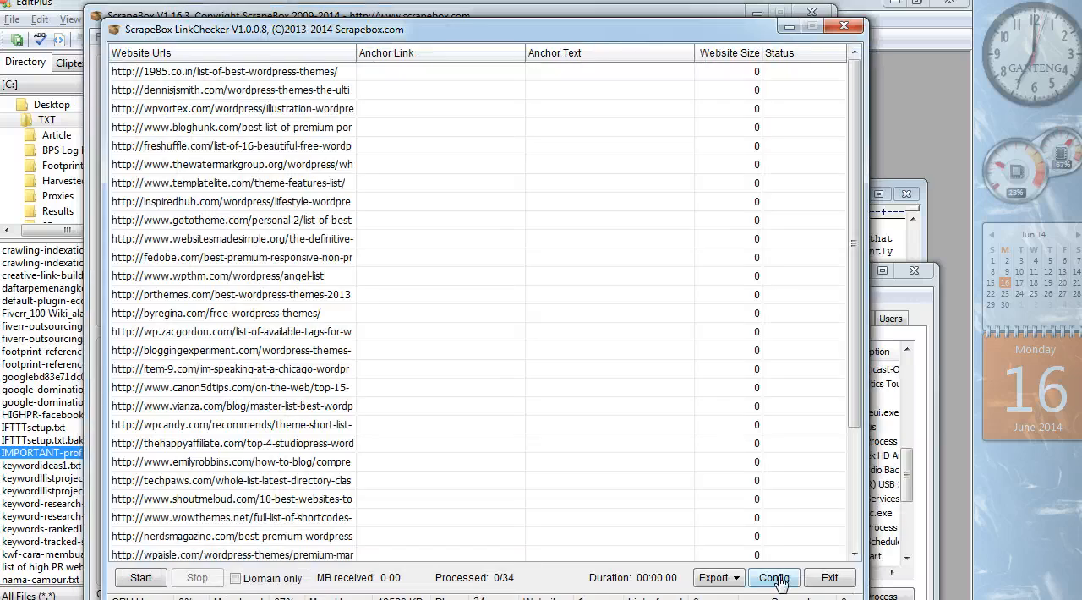
{"action": "left_click", "coordinate": [744, 582]}
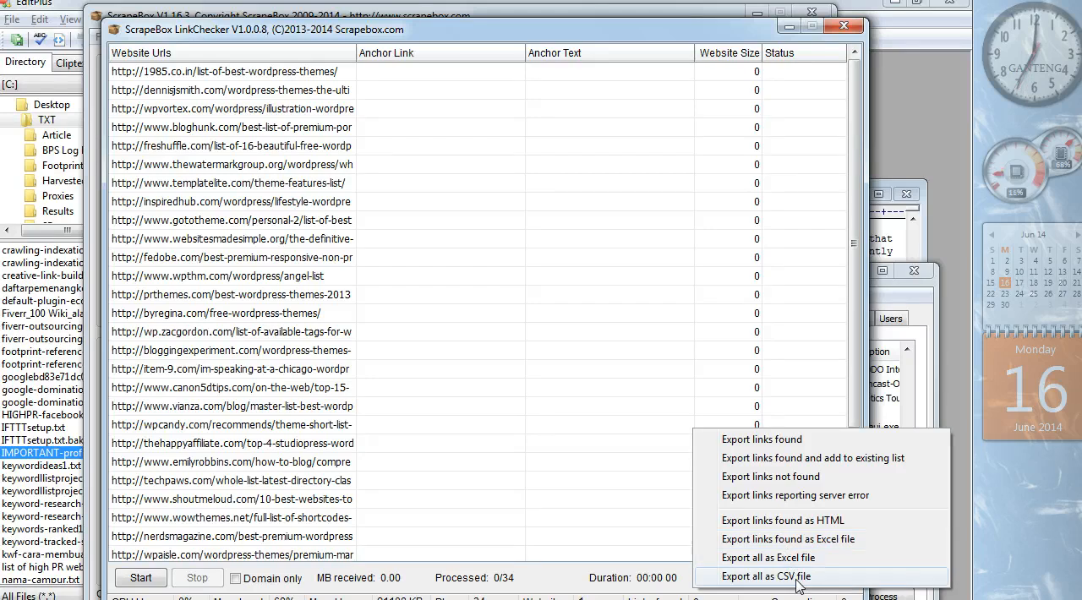
{"action": "left_click", "coordinate": [631, 589]}
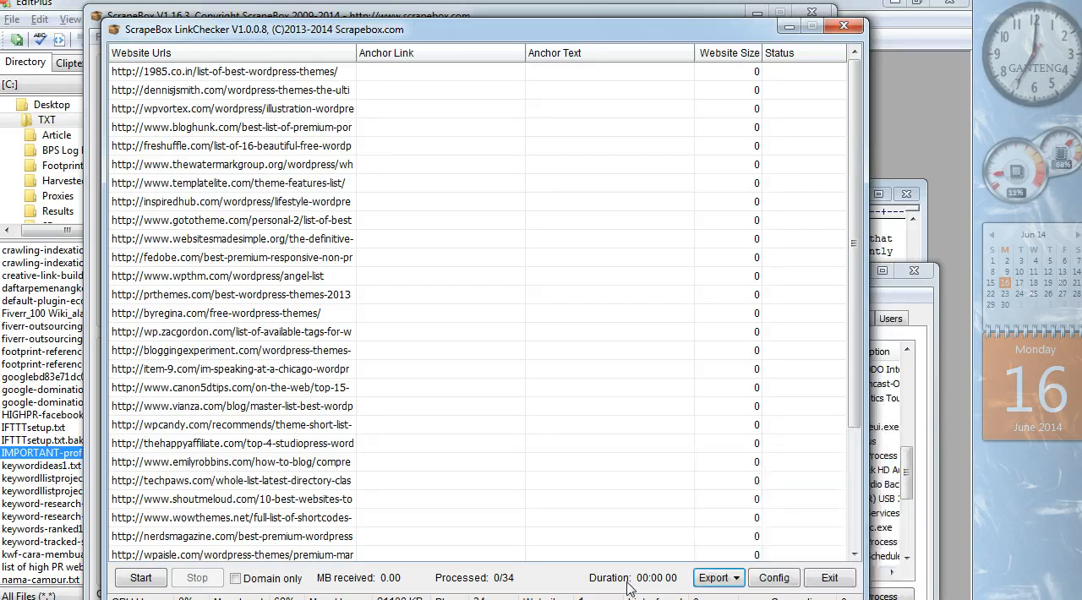
{"action": "left_click", "coordinate": [832, 579]}
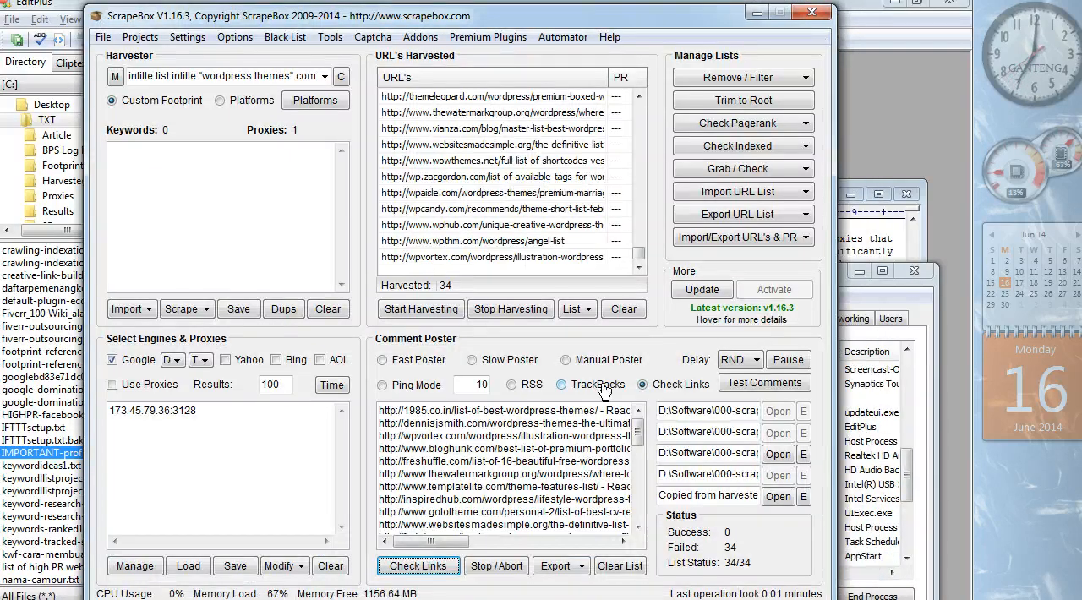
- Set the Comment Poster back to TrackBacks mode and clear all harvested URLs
{"action": "left_click", "coordinate": [598, 387]}
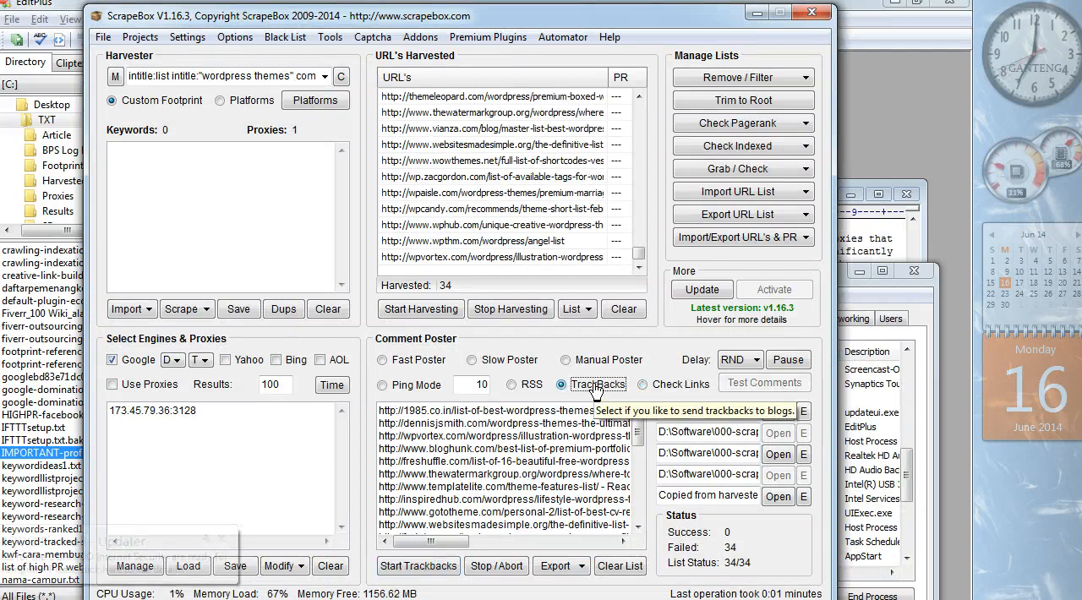
{"action": "left_click", "coordinate": [624, 308]}
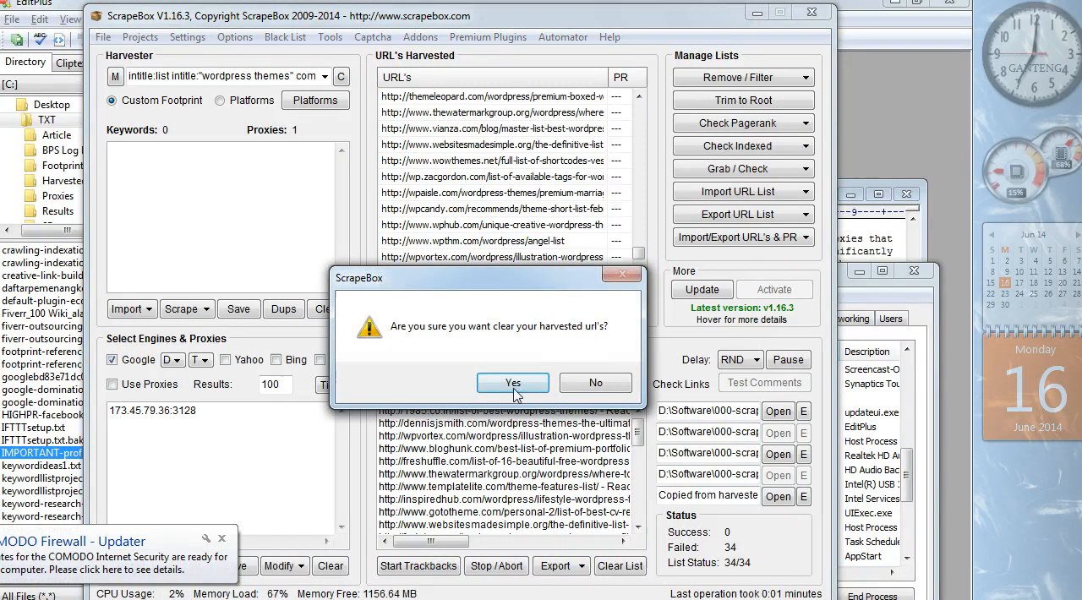
{"action": "left_click", "coordinate": [513, 382]}
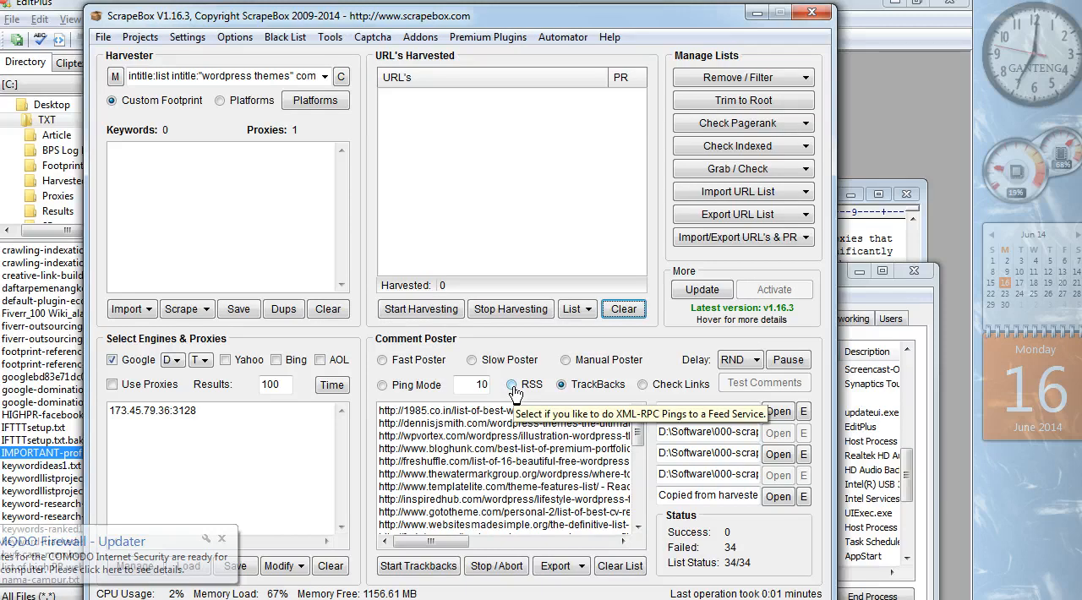
- Import All urls.txt from the tracbacks-dofollow-5-9-13 folder inside ~AA Trackback, replacing the current URL list
{"action": "left_click", "coordinate": [724, 193]}
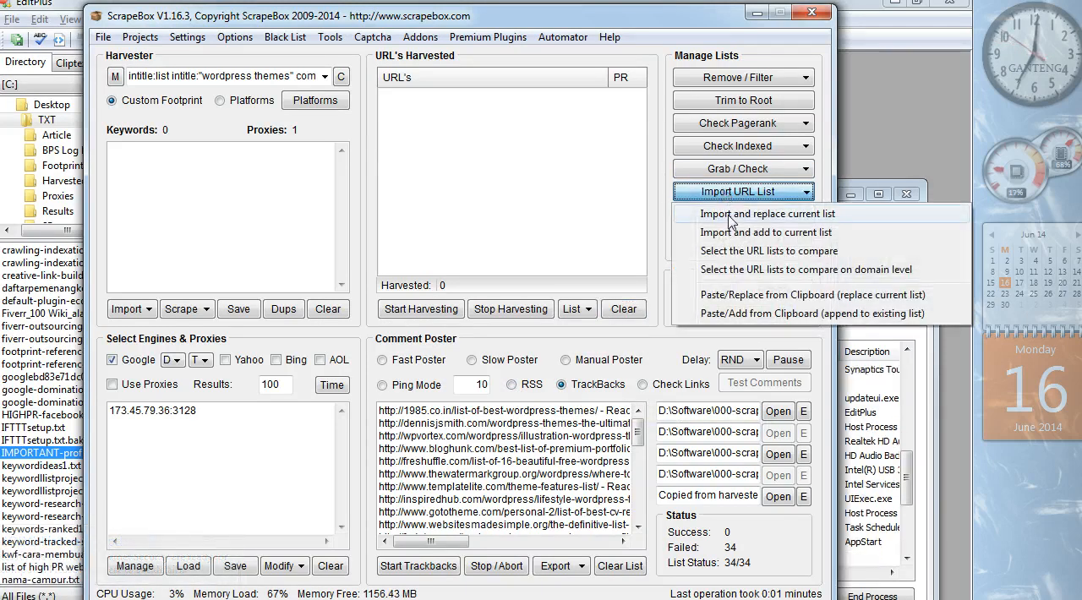
{"action": "left_click", "coordinate": [729, 220]}
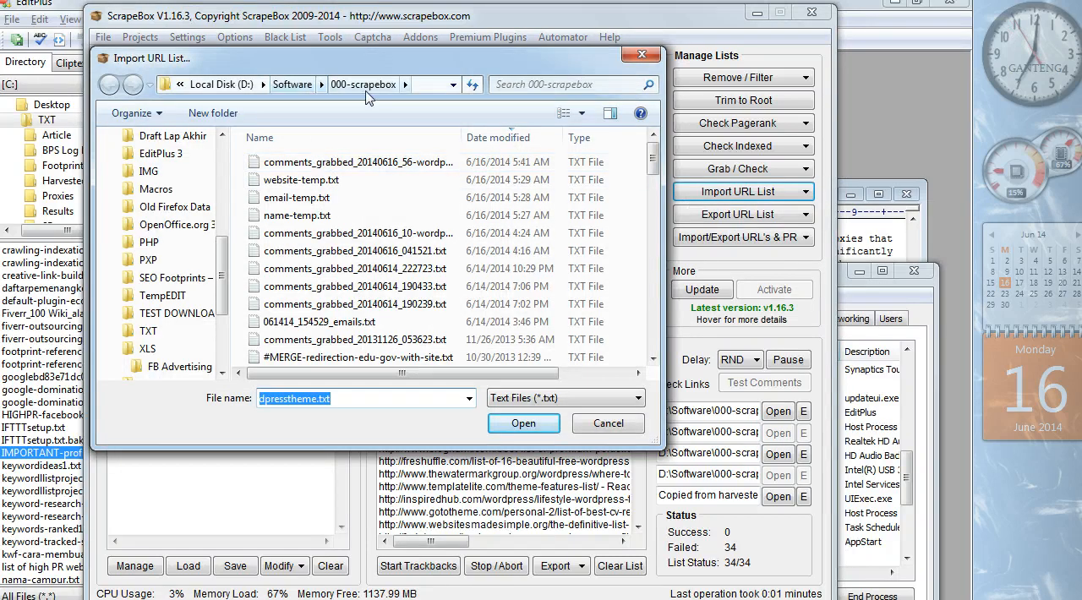
{"action": "left_click_drag", "start_coordinate": [654, 165], "coordinate": [658, 293]}
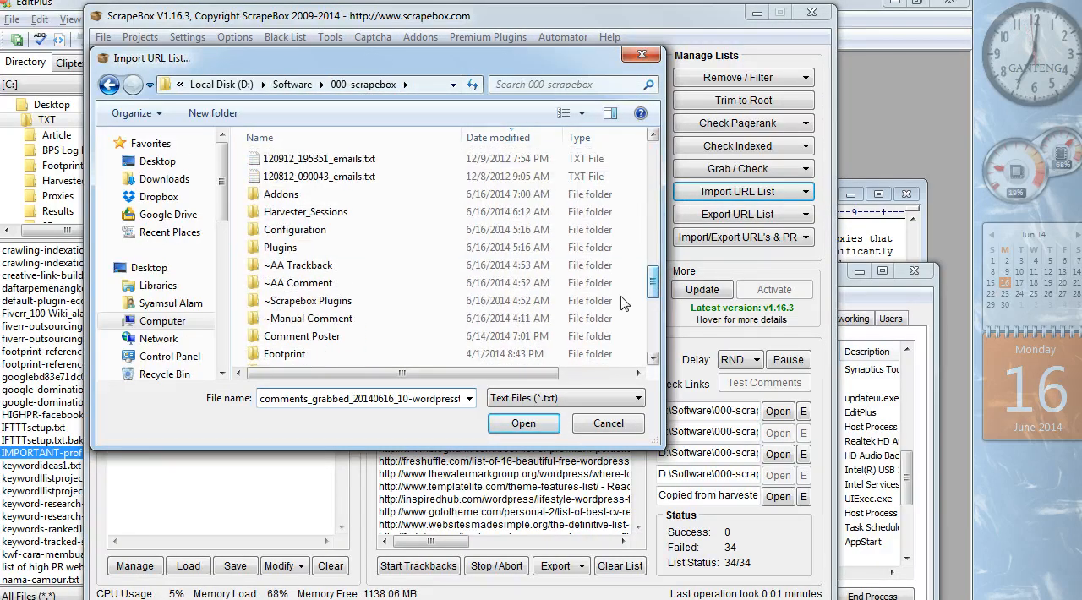
{"action": "double_click", "coordinate": [341, 271]}
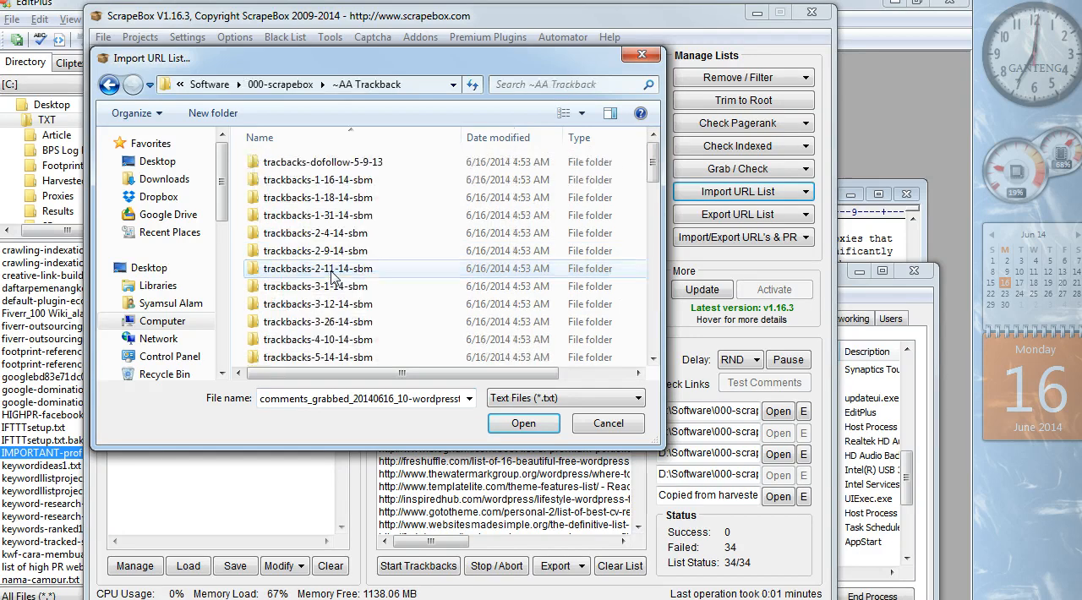
{"action": "left_click", "coordinate": [362, 169]}
{"action": "double_click", "coordinate": [362, 168]}
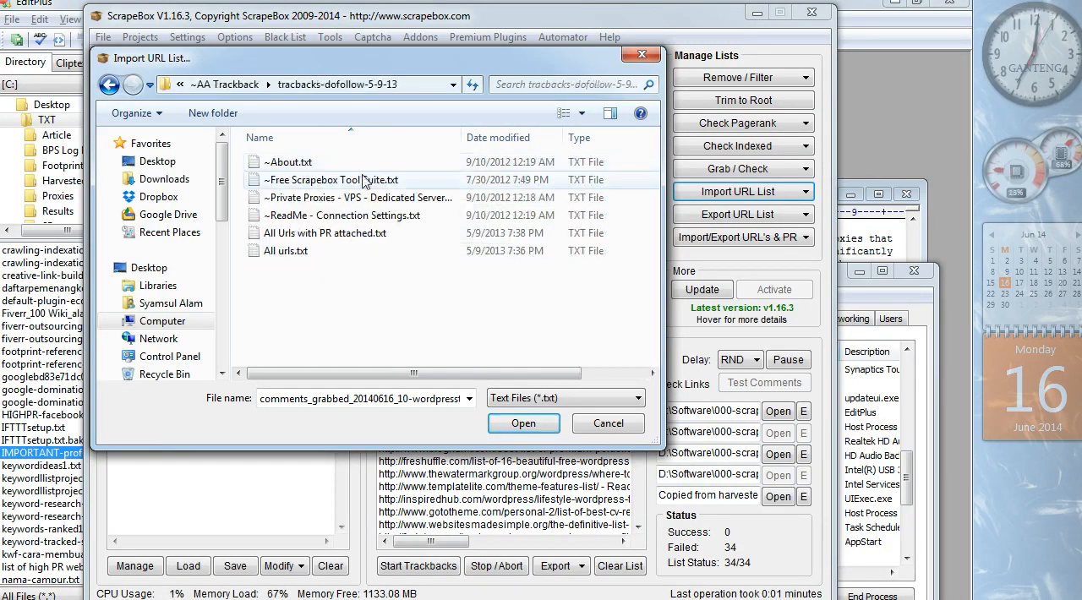
{"action": "double_click", "coordinate": [364, 251]}
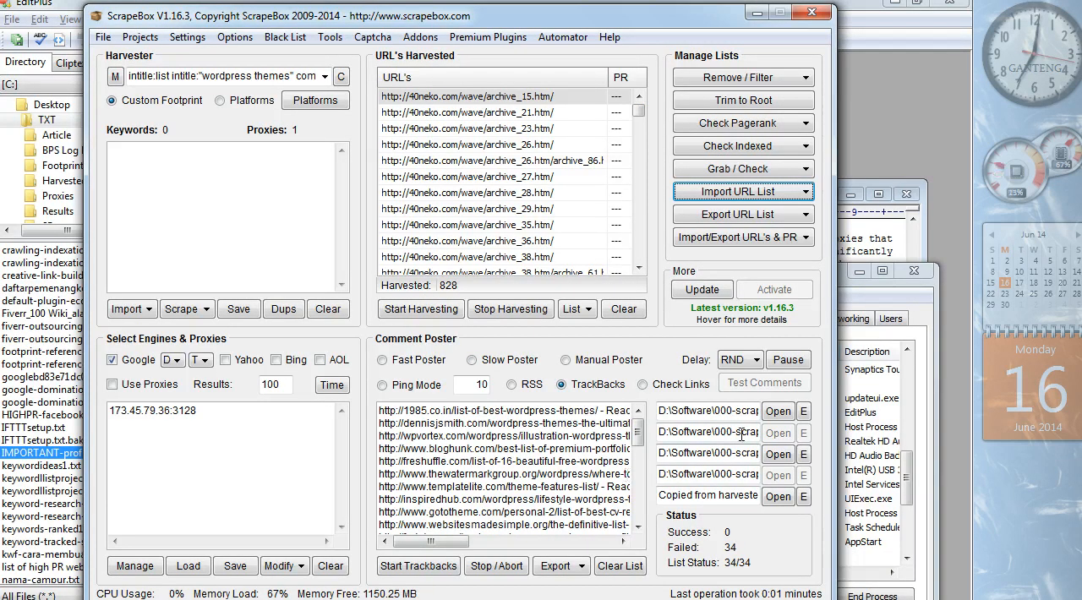
- Check the Comment Poster's names list without changing it, and transfer the harvested URLs to the blogs list for trackbacks
{"action": "left_click", "coordinate": [803, 412]}
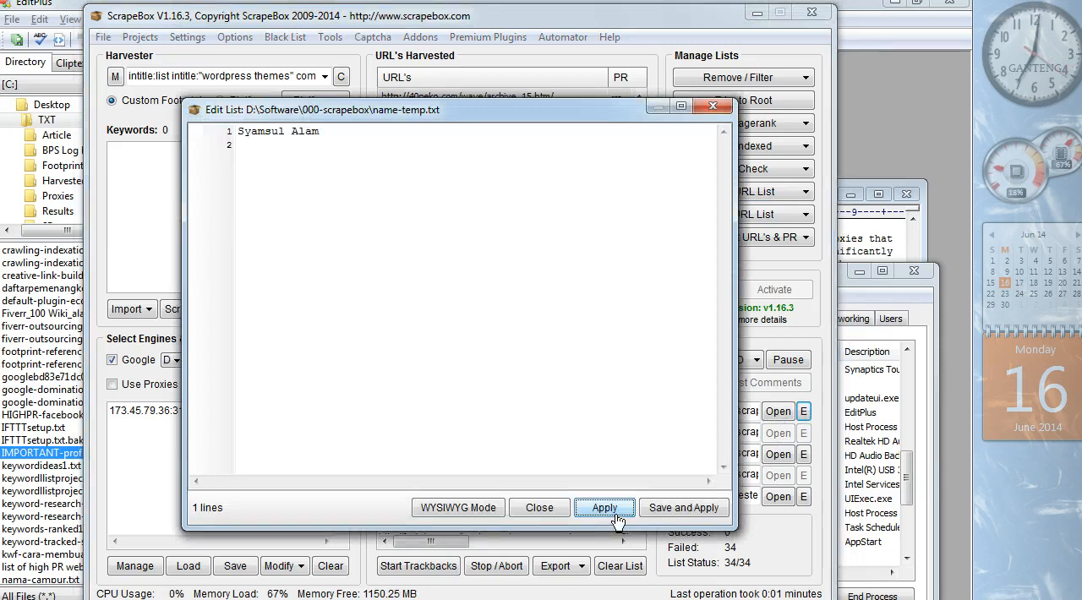
{"action": "left_click", "coordinate": [540, 508]}
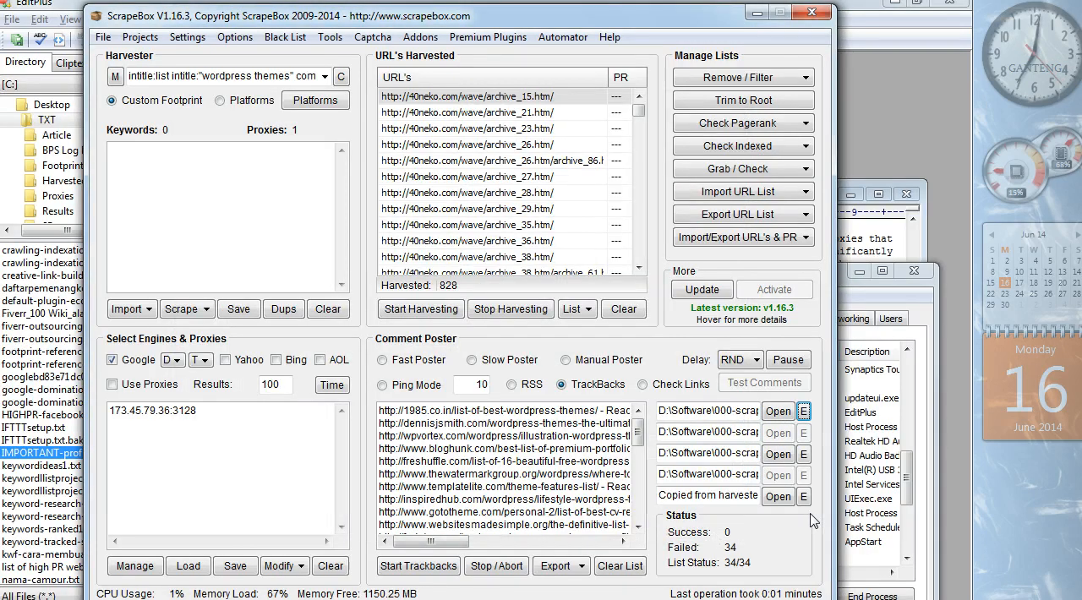
{"action": "left_click", "coordinate": [578, 311]}
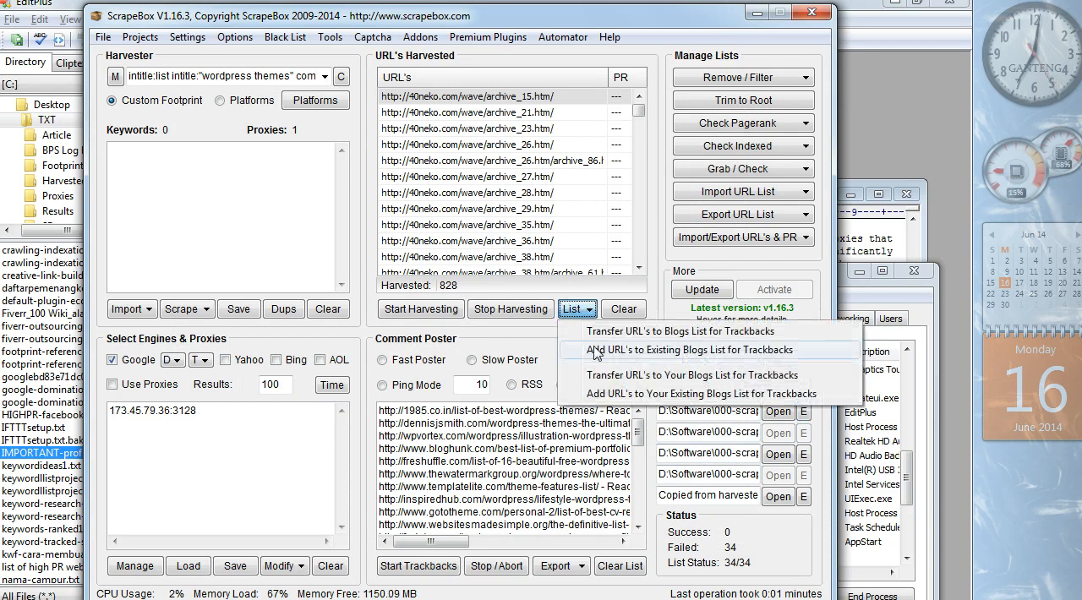
{"action": "left_click", "coordinate": [609, 331]}
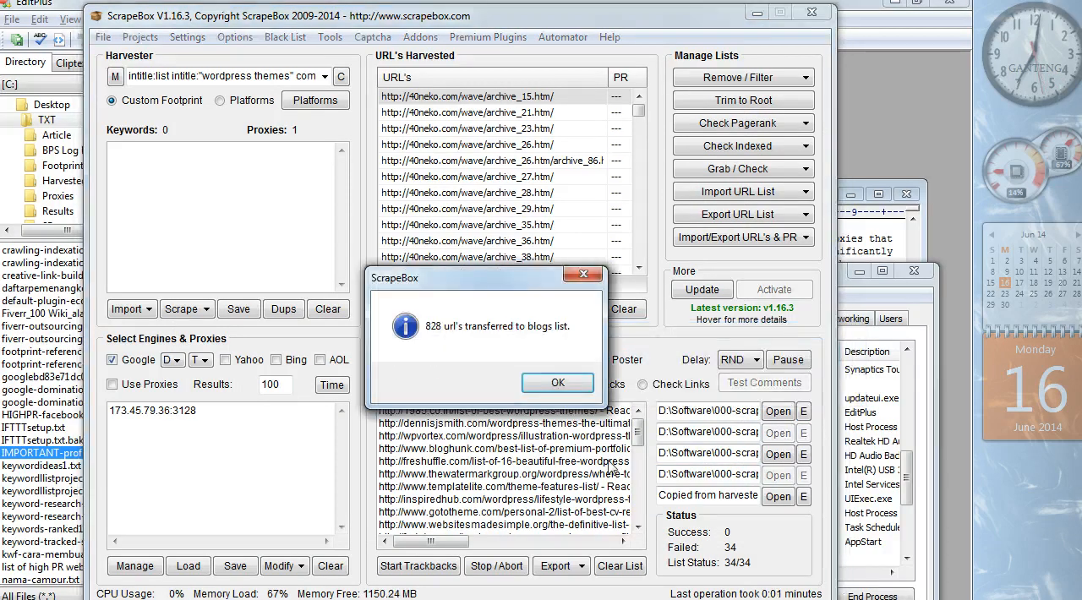
{"action": "left_click", "coordinate": [558, 385]}
- Start the trackback poster and set its simultaneous connections to 3 in the setup
{"action": "left_click", "coordinate": [445, 567]}
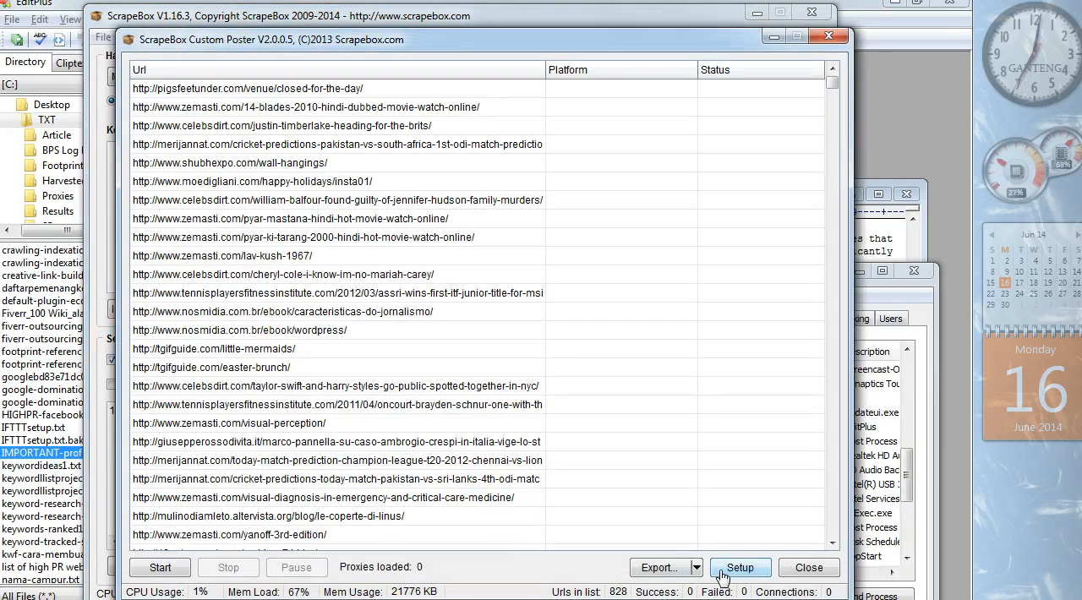
{"action": "left_click", "coordinate": [723, 574]}
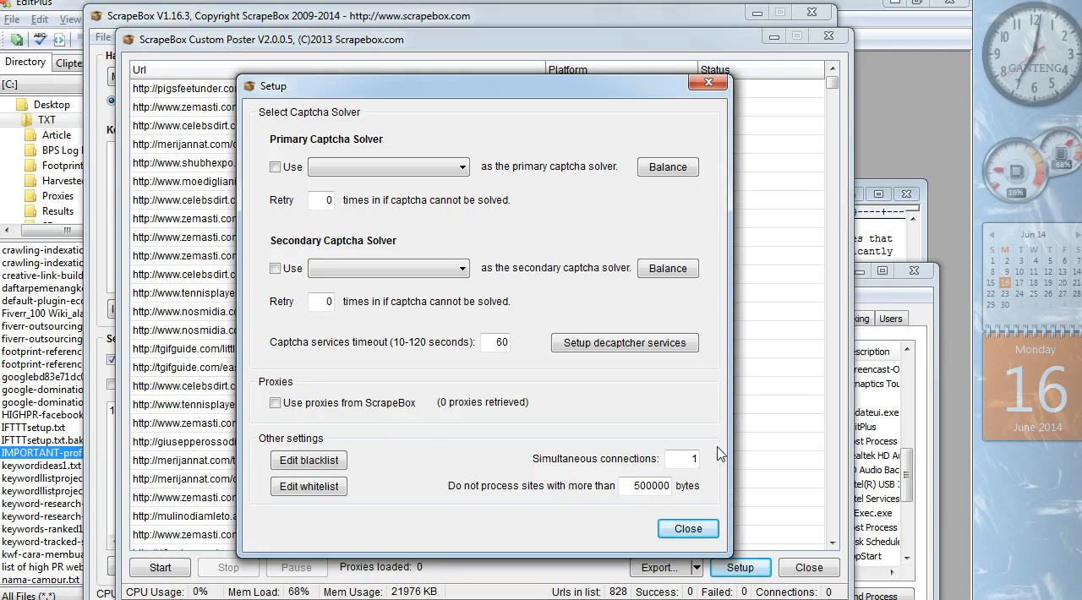
{"action": "double_click", "coordinate": [686, 459]}
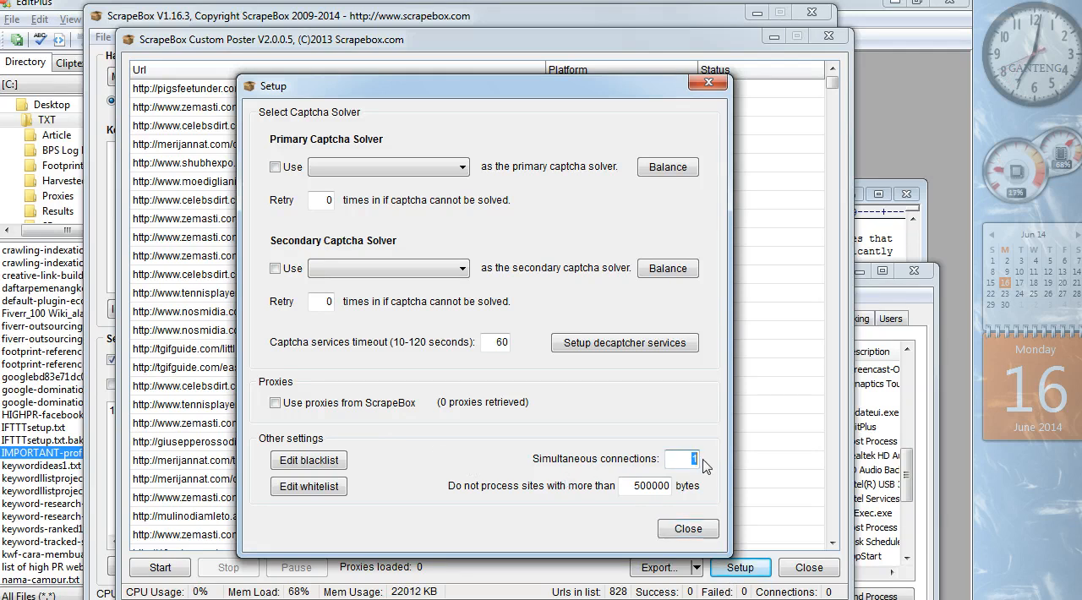
{"action": "type", "text": "3"}
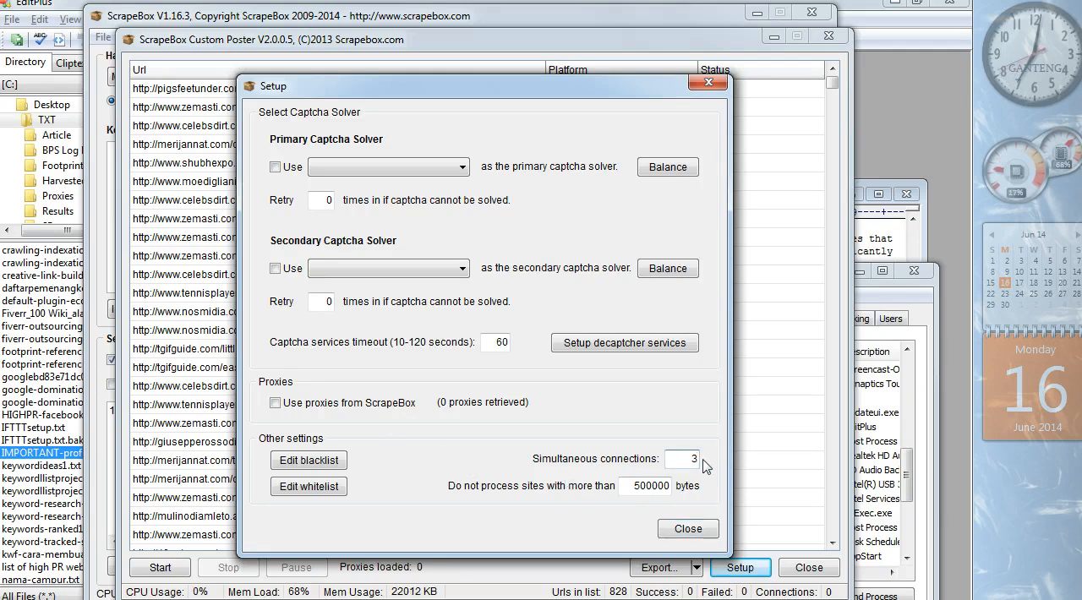
{"action": "left_click", "coordinate": [684, 529]}
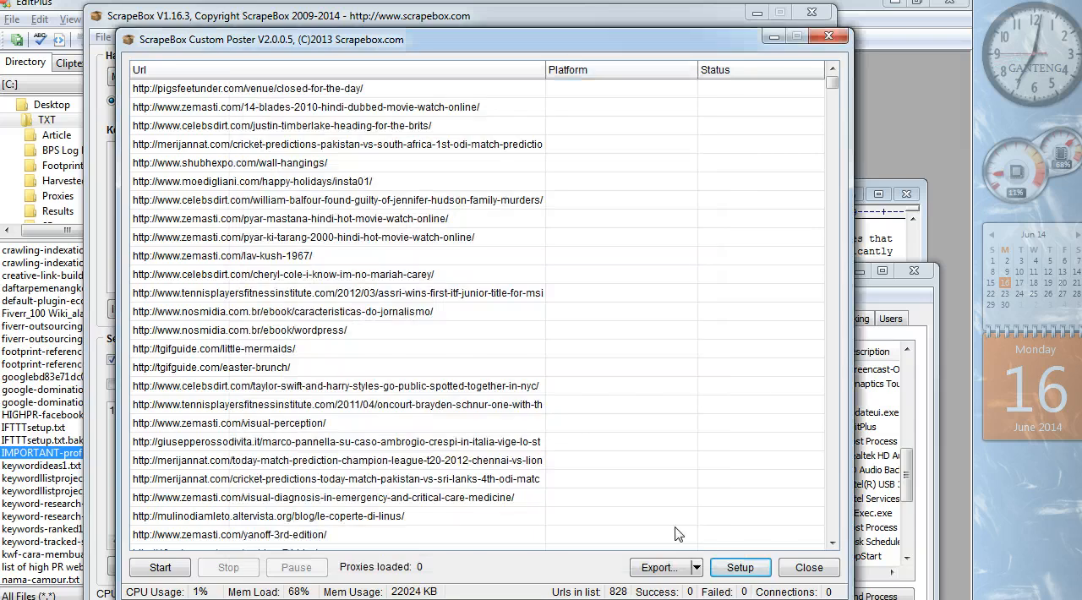
- Set the maximum size of sites to process to 50000000 bytes and start sending the trackbacks
{"action": "left_click", "coordinate": [742, 572]}
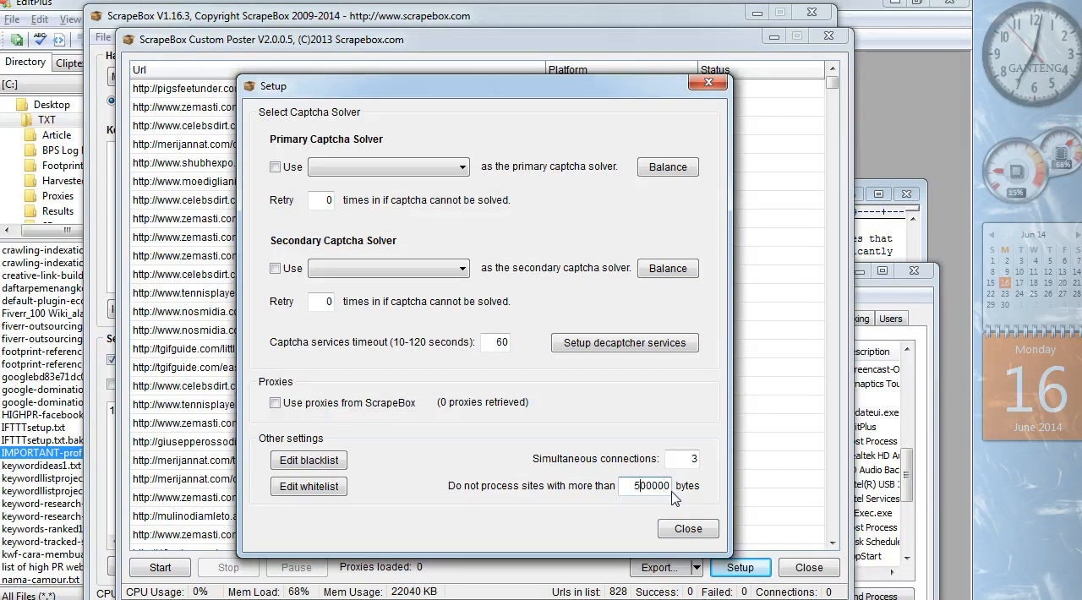
{"action": "type", "text": "00"}
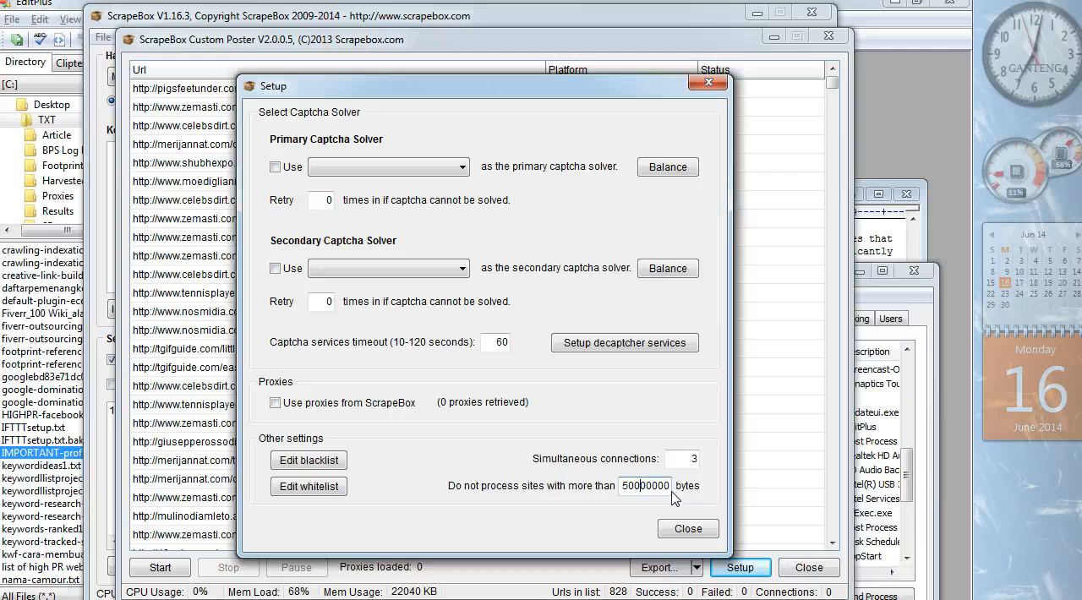
{"action": "left_click", "coordinate": [688, 529]}
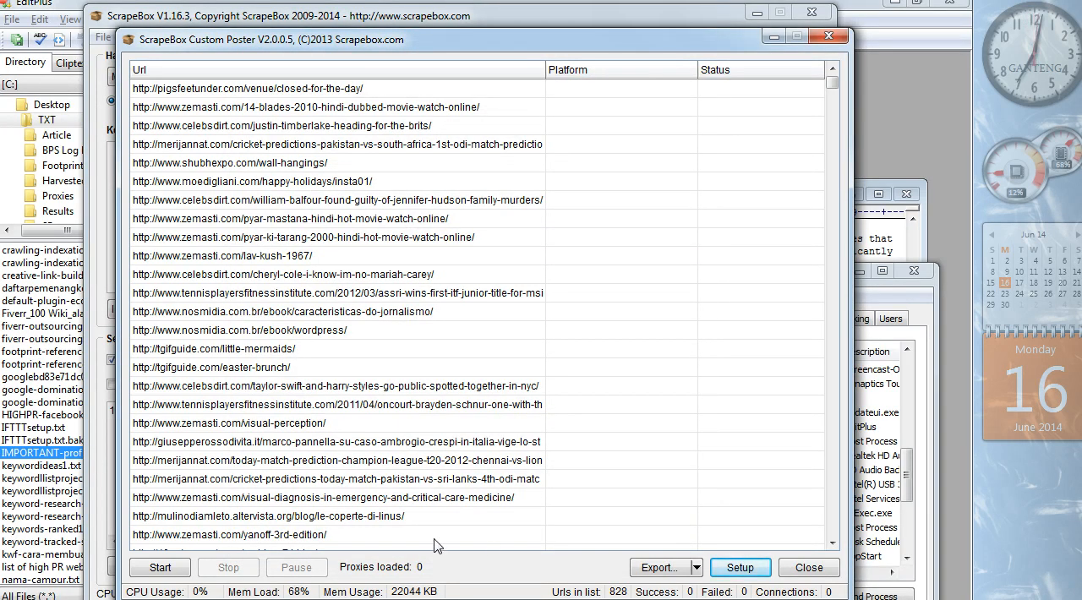
{"action": "left_click", "coordinate": [161, 567]}
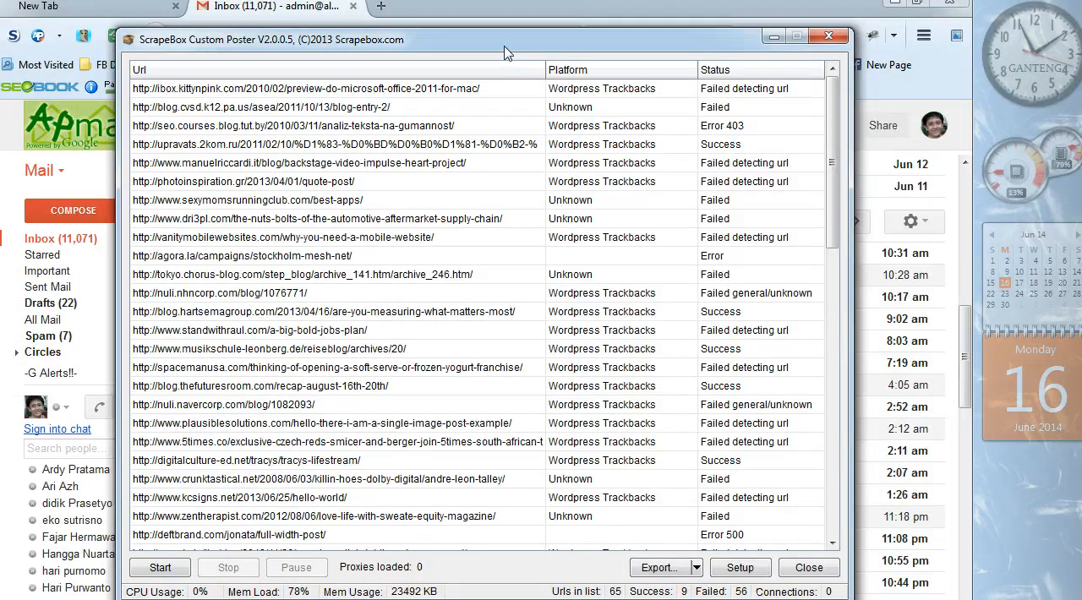
- Review the posting results, export the URLs marked as "Success" as success-temp in the 000-scrapebox folder, and close the poster
{"action": "left_click_drag", "start_coordinate": [505, 47], "coordinate": [469, 28]}
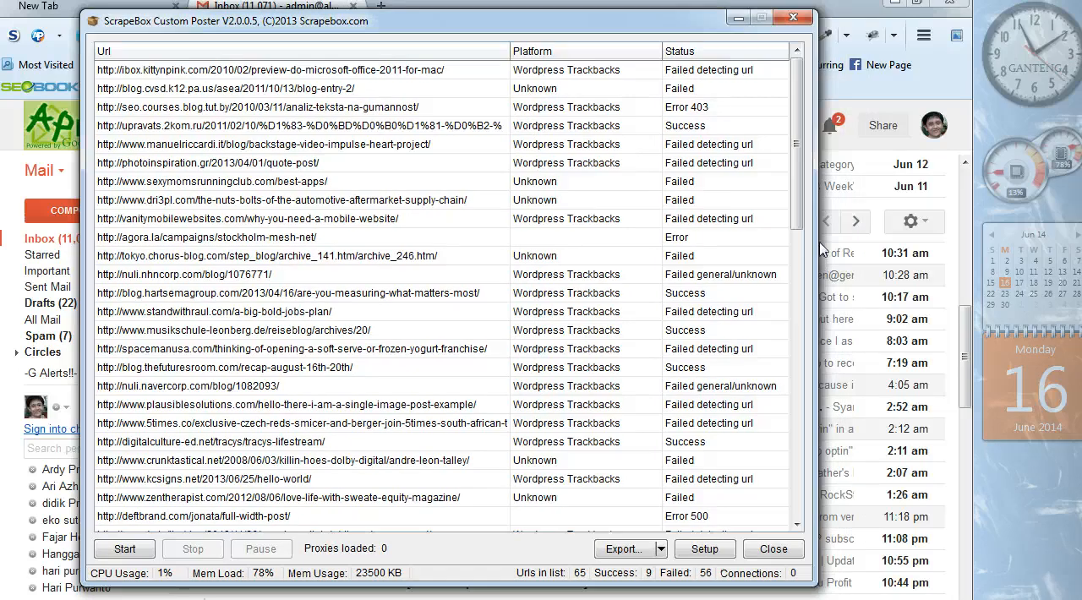
{"action": "scroll", "coordinate": [799, 284], "scroll_direction": "down", "scroll_amount": 2}
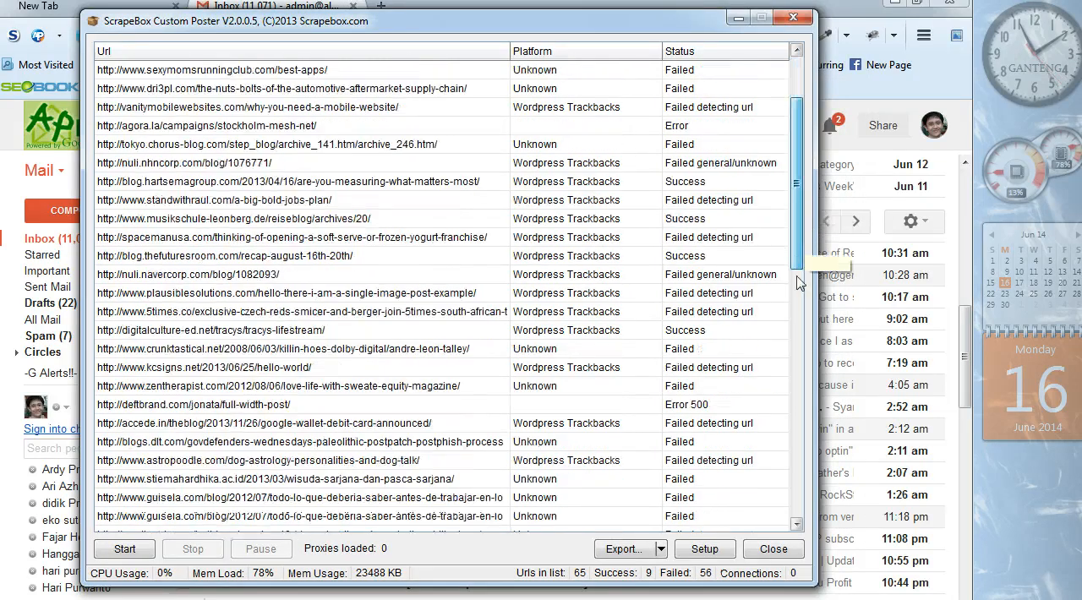
{"action": "left_click_drag", "start_coordinate": [799, 283], "coordinate": [786, 237]}
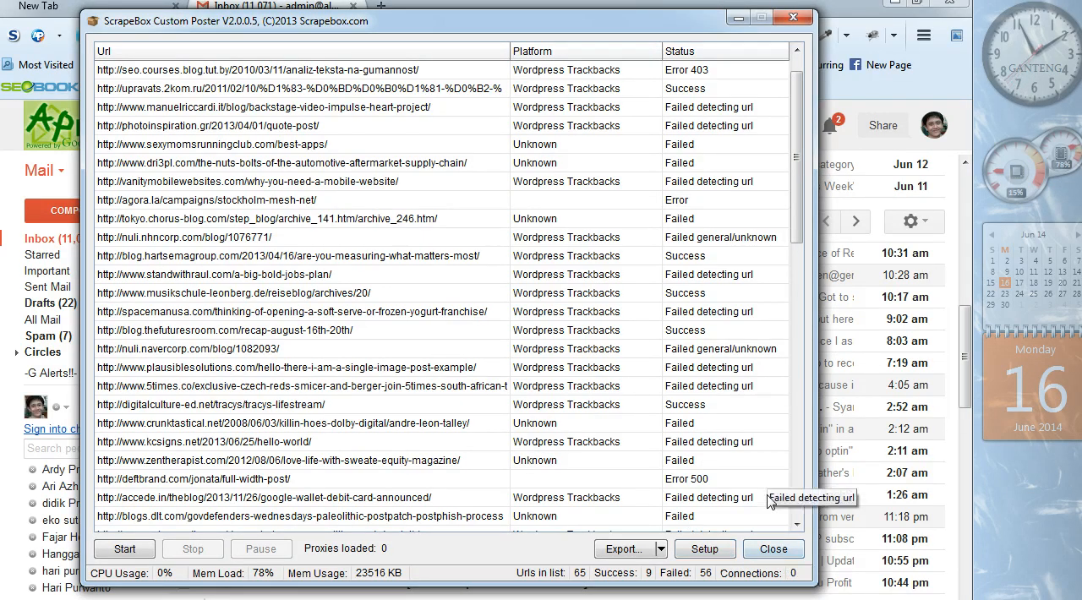
{"action": "left_click", "coordinate": [655, 554]}
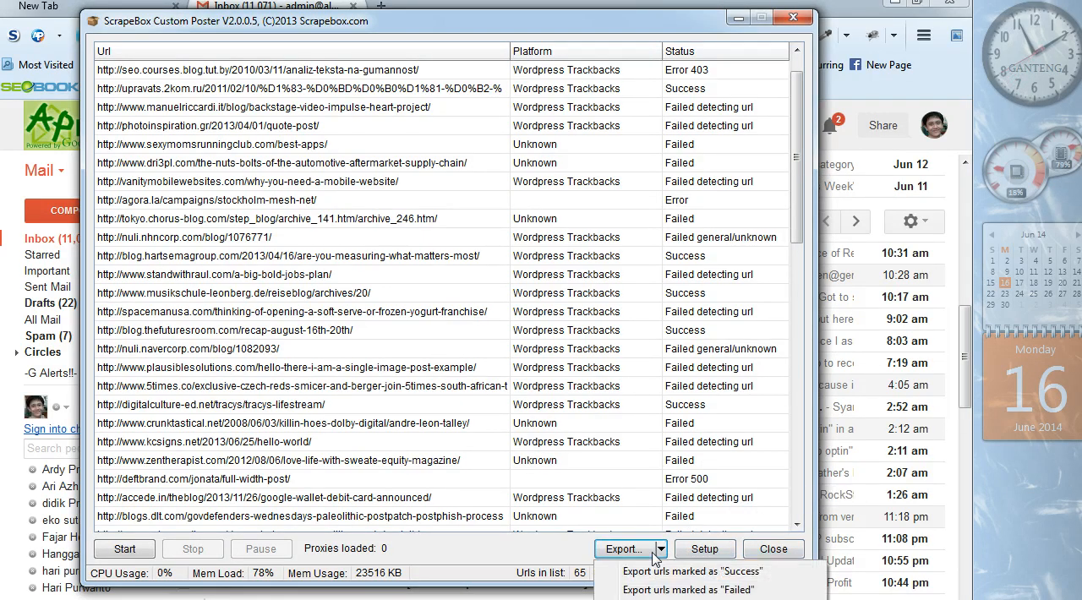
{"action": "left_click", "coordinate": [657, 572]}
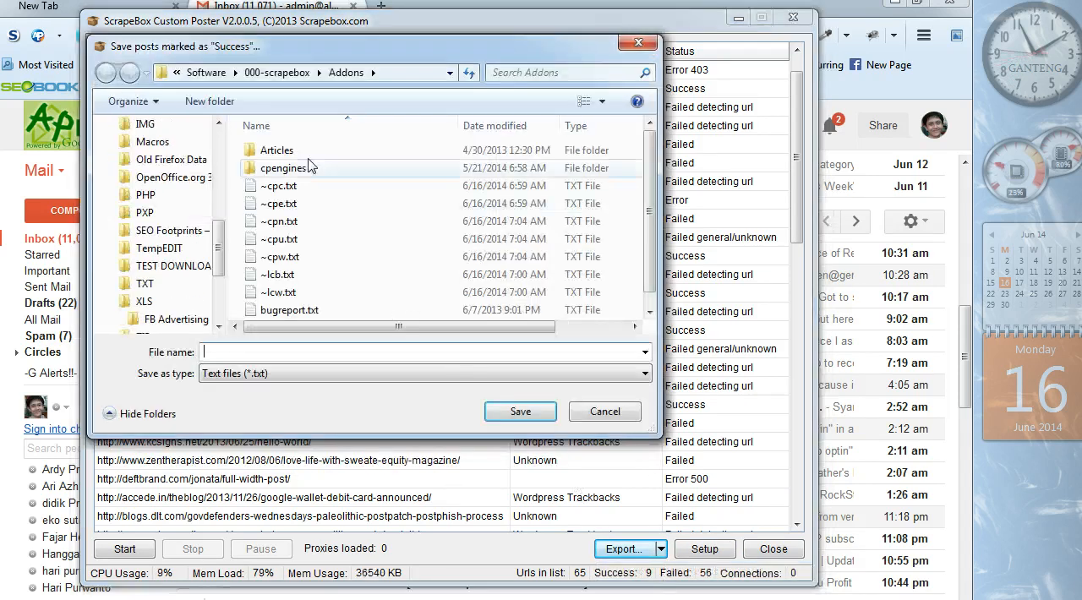
{"action": "left_click", "coordinate": [277, 73]}
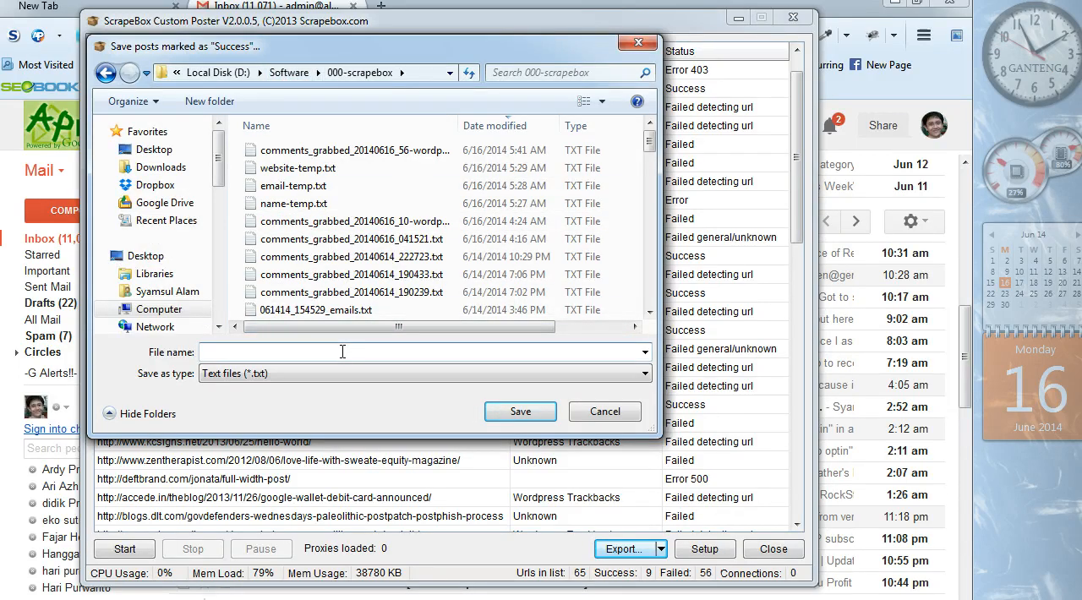
{"action": "type", "text": "success-temp"}
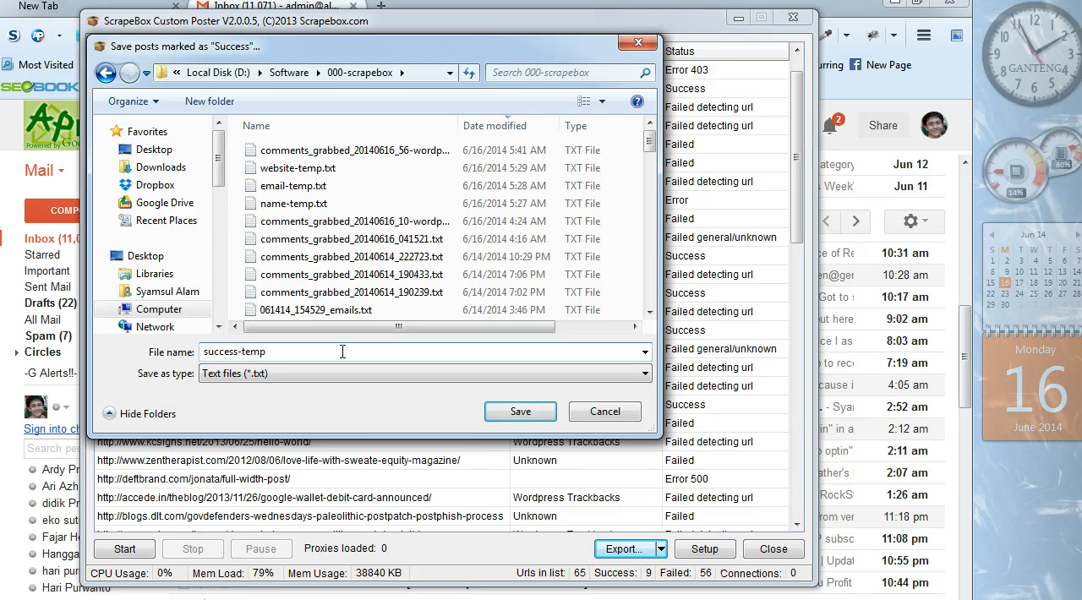
{"action": "key", "text": "Return"}
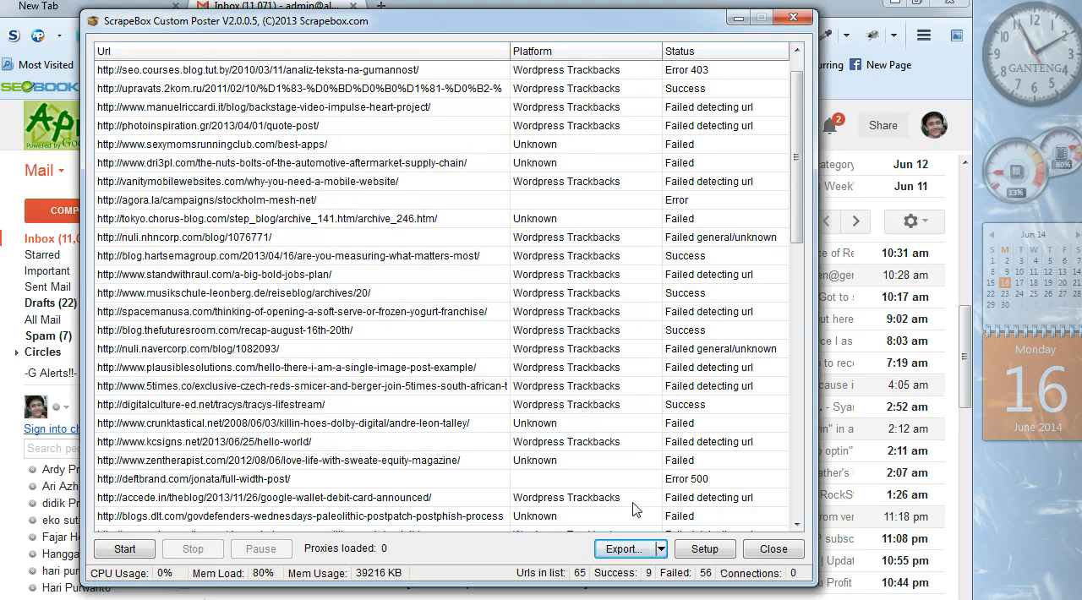
{"action": "left_click", "coordinate": [754, 551]}
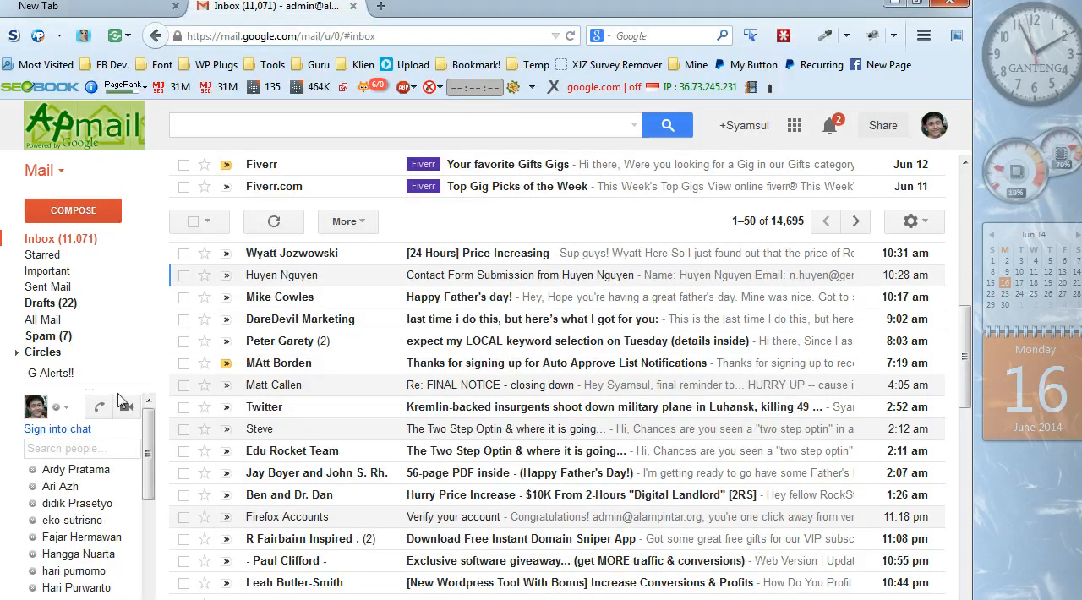
- Return to the main ScrapeBox window and import success-temp.txt from the 000-scrapebox folder, replacing the current URL list
{"action": "left_click", "coordinate": [127, 599]}
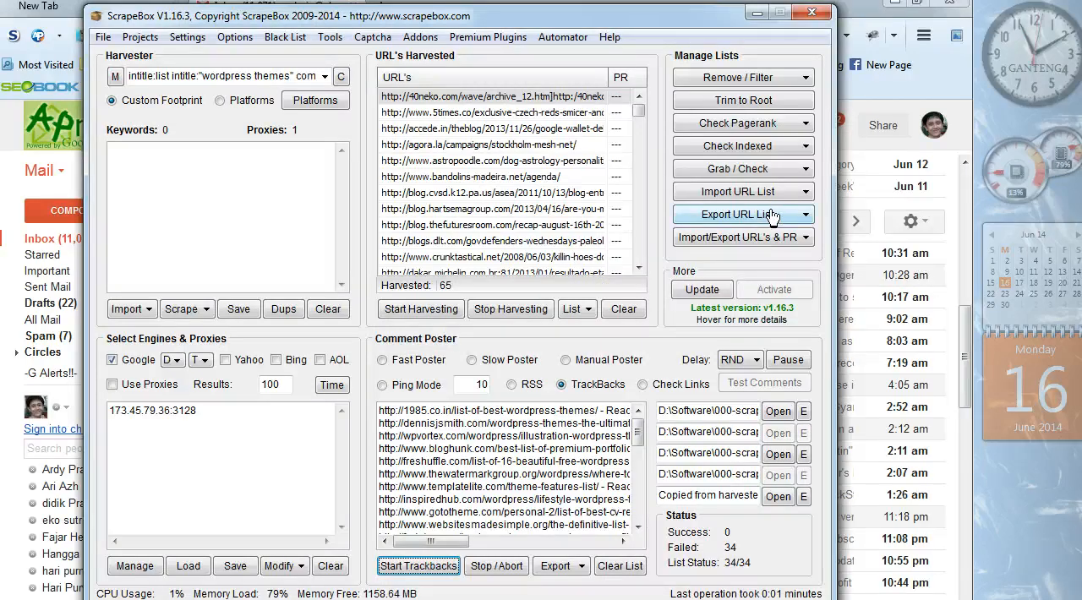
{"action": "left_click", "coordinate": [718, 193]}
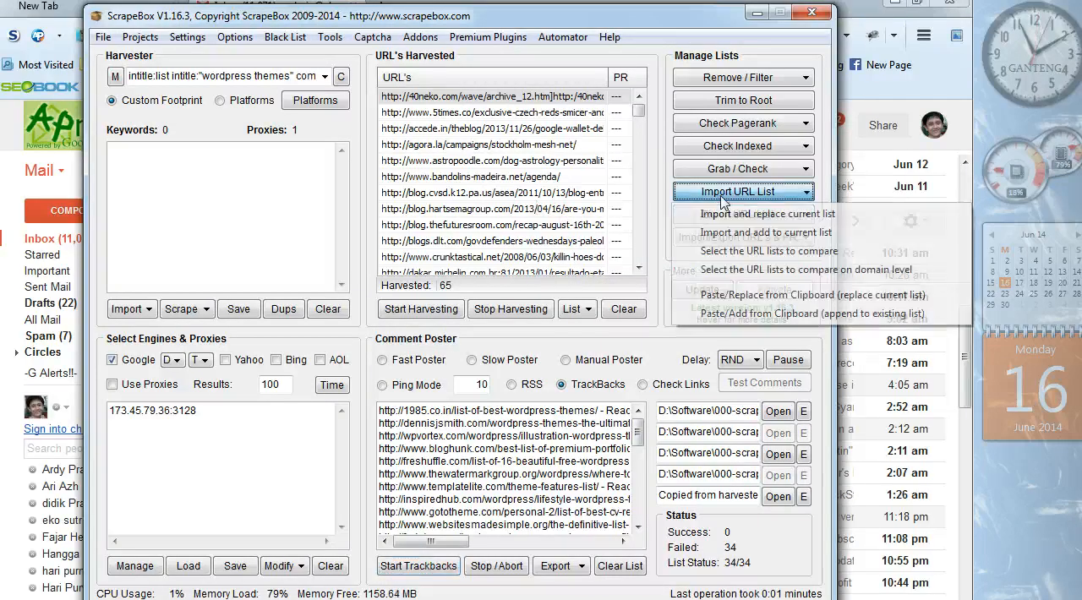
{"action": "left_click", "coordinate": [725, 215]}
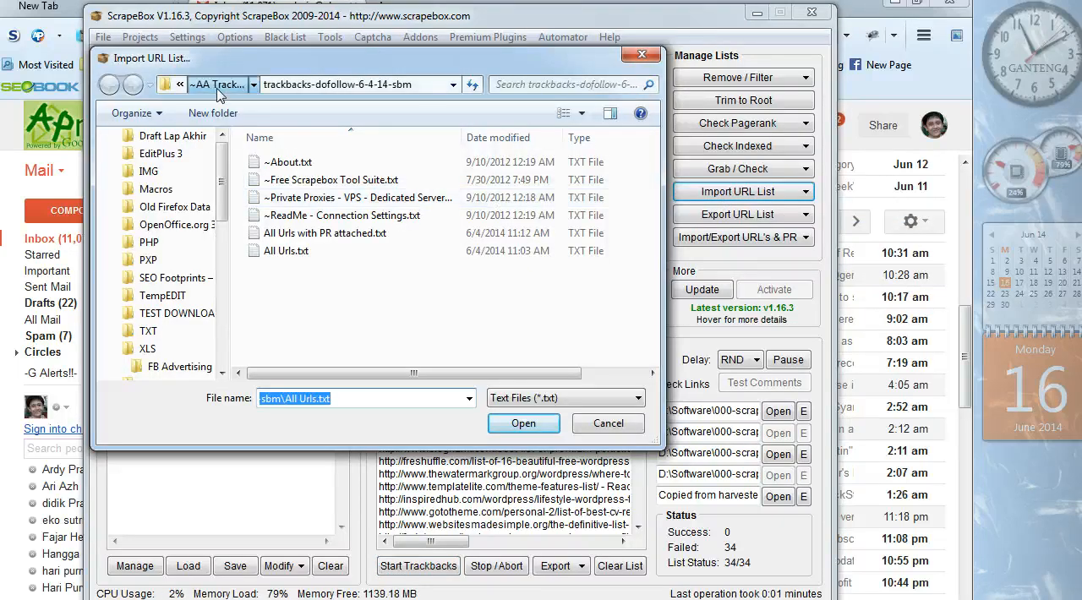
{"action": "left_click", "coordinate": [218, 88]}
{"action": "left_click", "coordinate": [218, 88]}
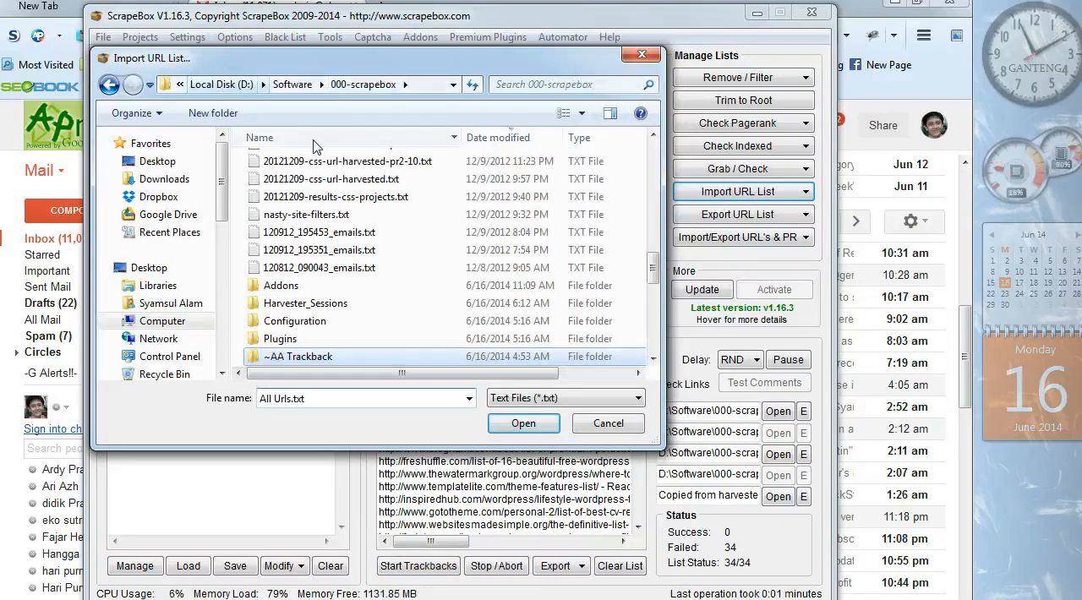
{"action": "left_click_drag", "start_coordinate": [654, 275], "coordinate": [654, 156]}
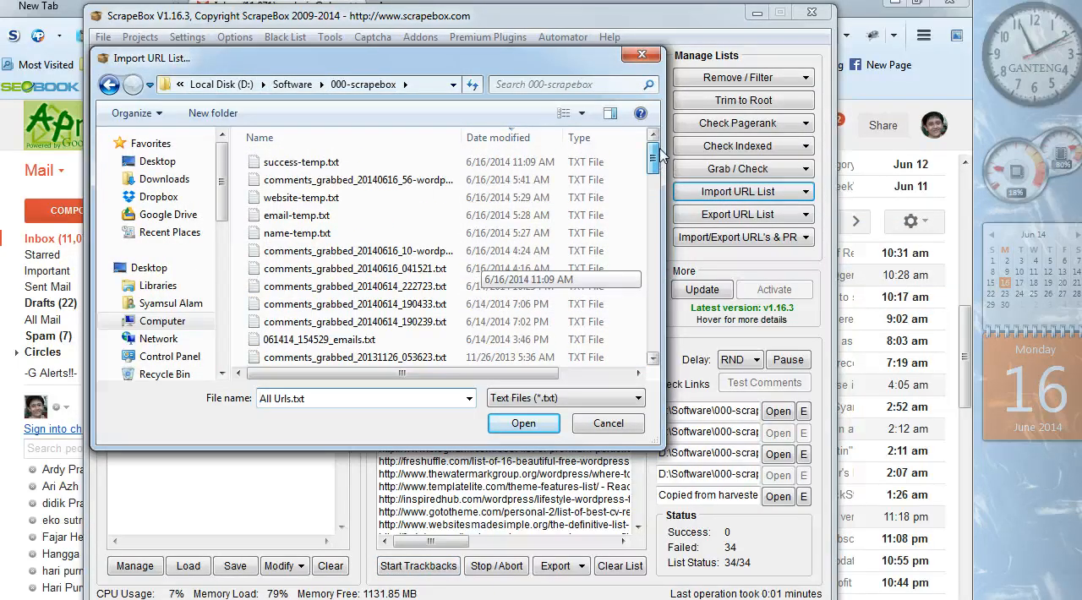
{"action": "left_click", "coordinate": [421, 162]}
{"action": "double_click", "coordinate": [421, 162]}
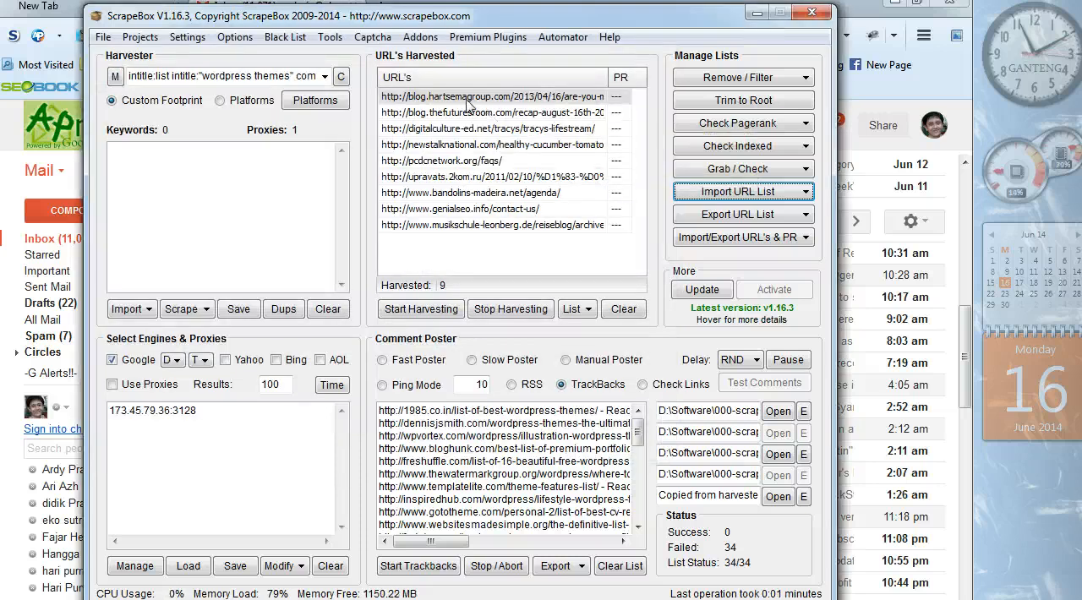
- Open the harvested digitalculture-ed.net URL in the default browser and look for the posted trackback among the page's comments
{"action": "right_click", "coordinate": [469, 101]}
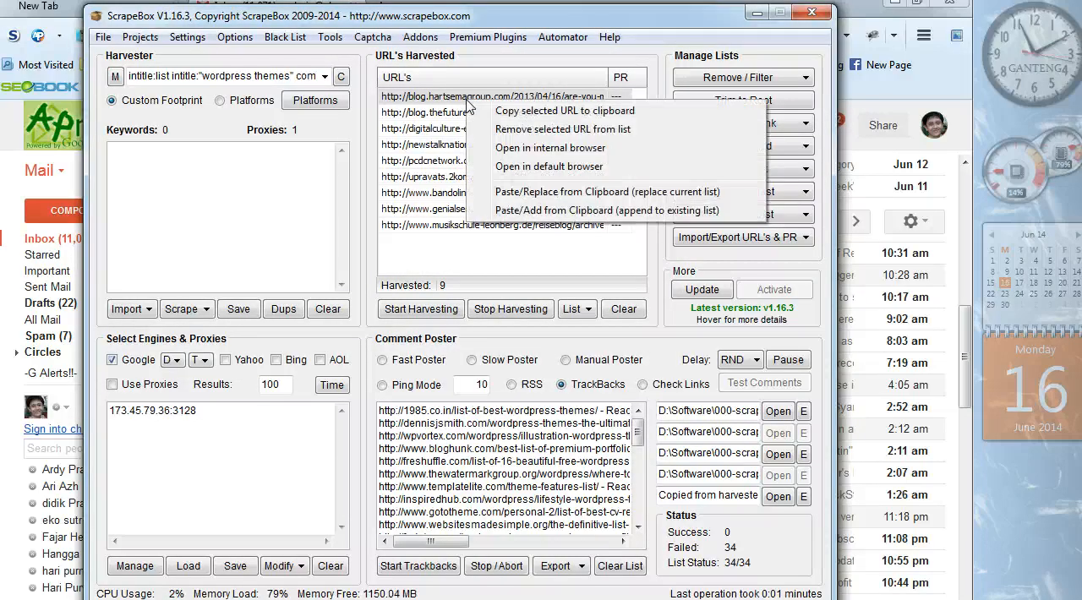
{"action": "left_click", "coordinate": [525, 171]}
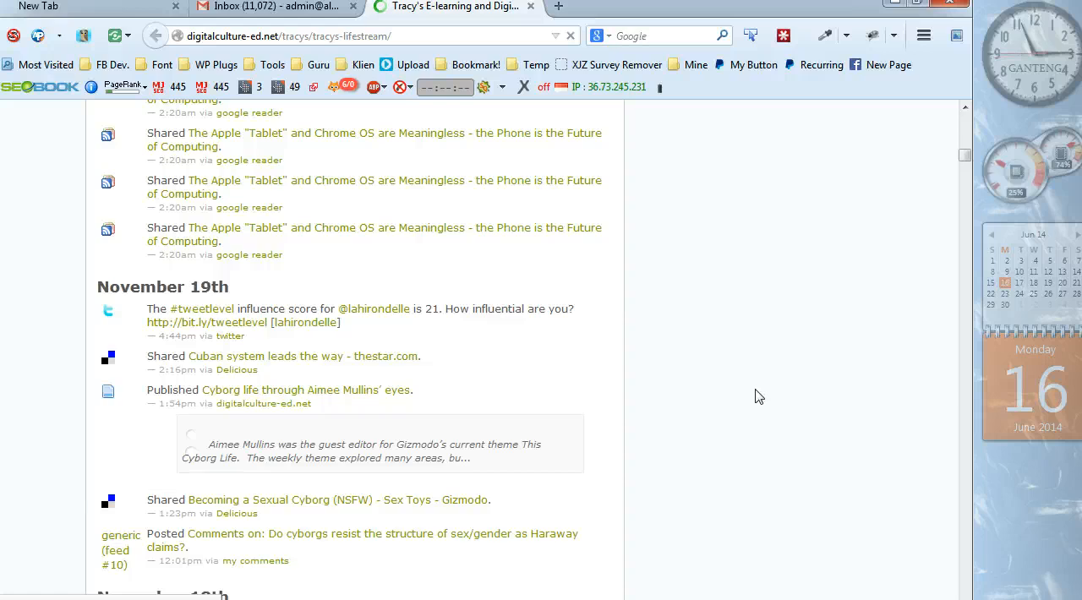
{"action": "left_click_drag", "start_coordinate": [966, 166], "coordinate": [965, 593]}
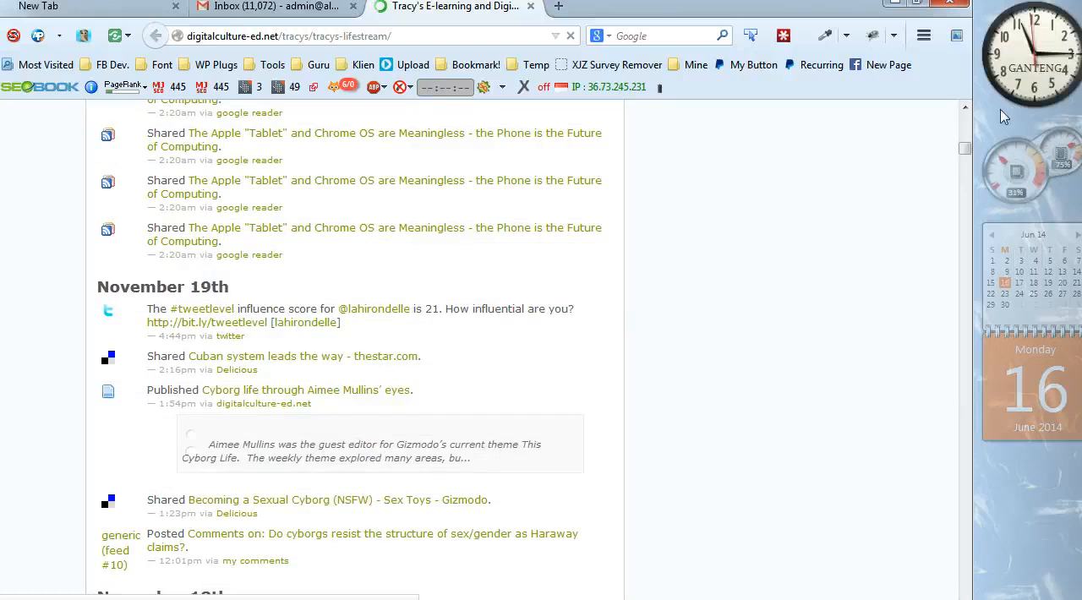
{"action": "left_click_drag", "start_coordinate": [965, 149], "coordinate": [1021, 596]}
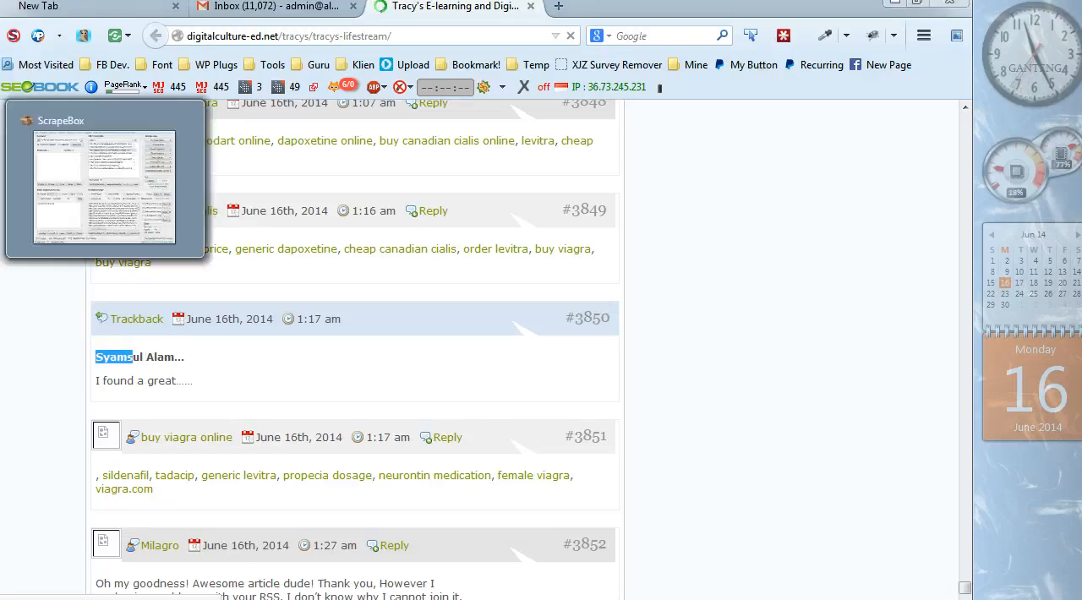
- Switch back to ScrapeBox and transfer the imported successful URLs to the blogs list for trackbacks
{"action": "left_click", "coordinate": [102, 188]}
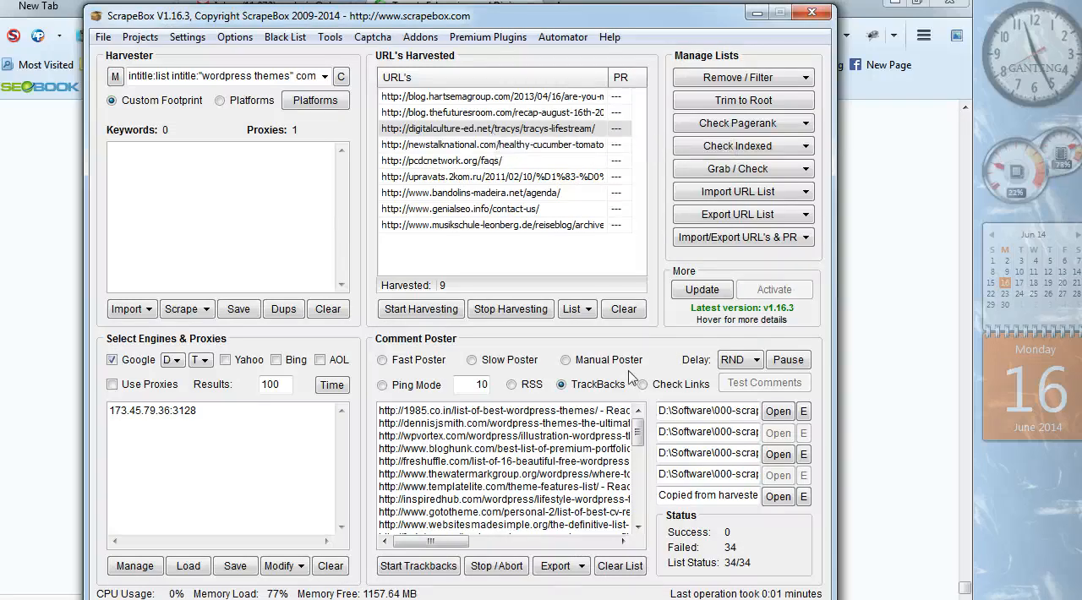
{"action": "left_click", "coordinate": [589, 310]}
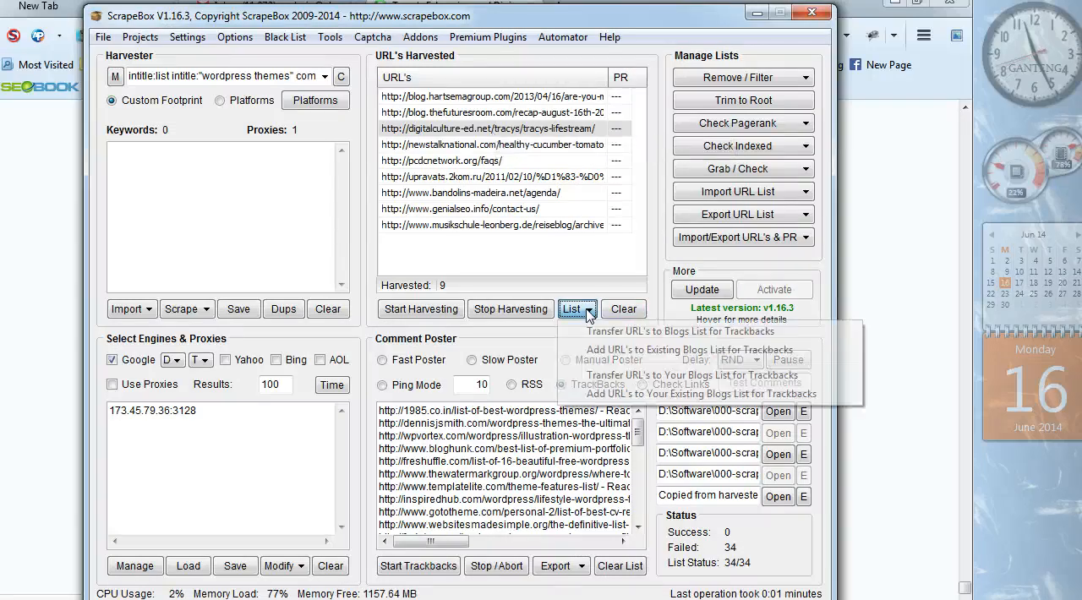
{"action": "left_click", "coordinate": [597, 330]}
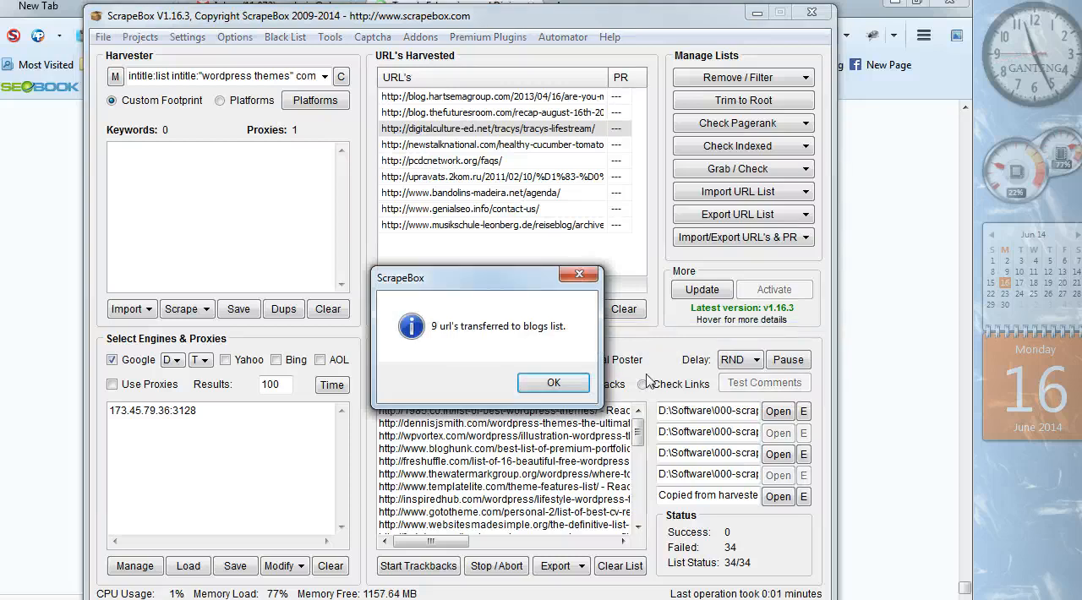
- Switch the comment poster to Check Links mode, then view the website list website-temp.txt and close it without changes
{"action": "left_click", "coordinate": [585, 391]}
{"action": "left_click", "coordinate": [643, 384]}
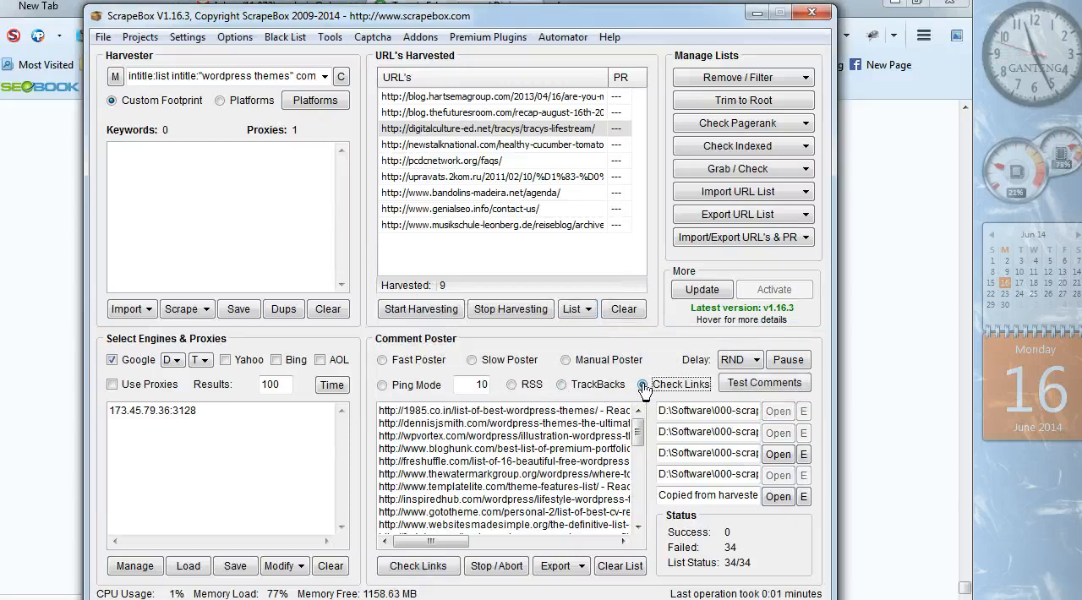
{"action": "left_click", "coordinate": [804, 458]}
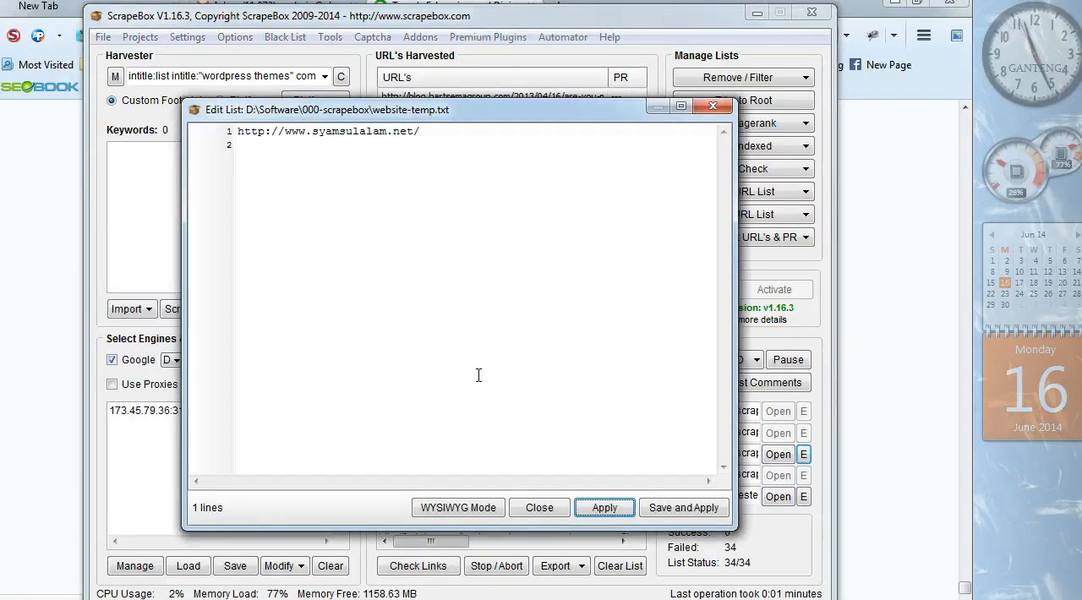
{"action": "left_click", "coordinate": [541, 509]}
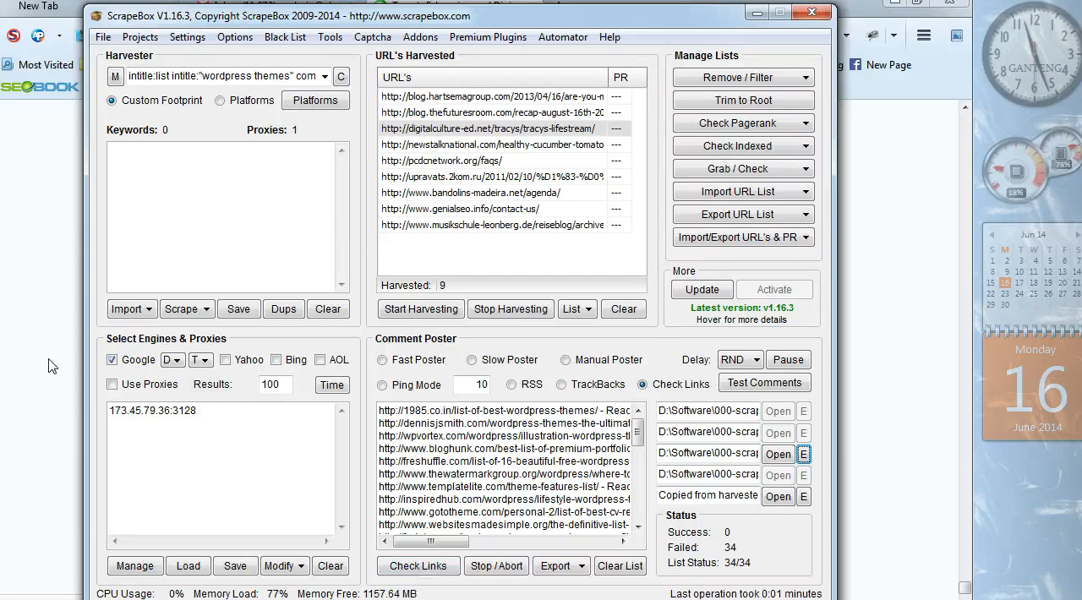
- Examine the commands available for projects, settings, options, blacklists, tools and captcha solving
{"action": "left_click", "coordinate": [140, 42]}
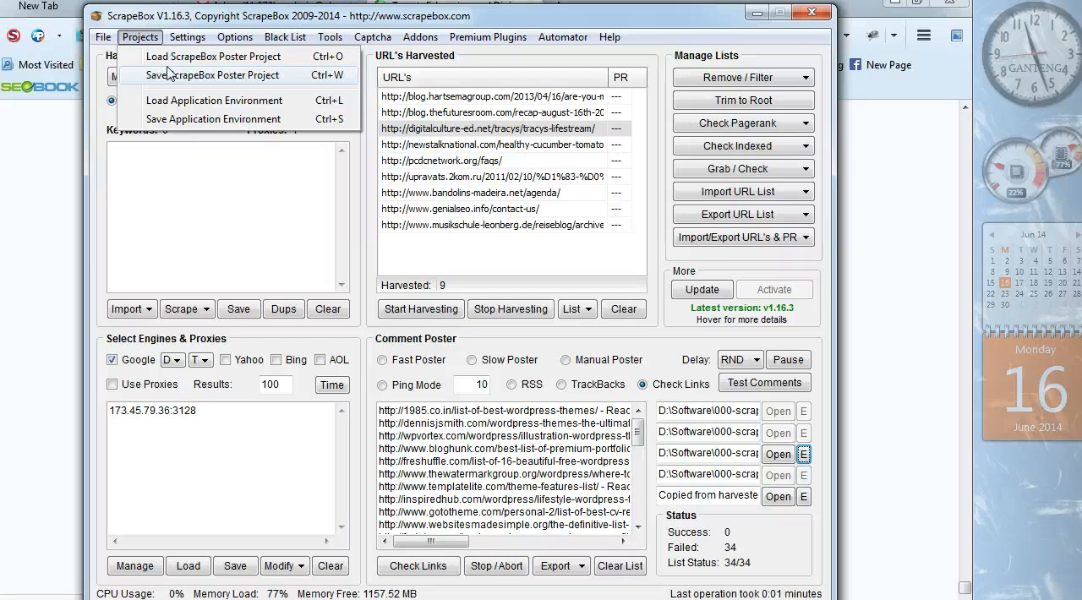
{"action": "left_click", "coordinate": [545, 268]}
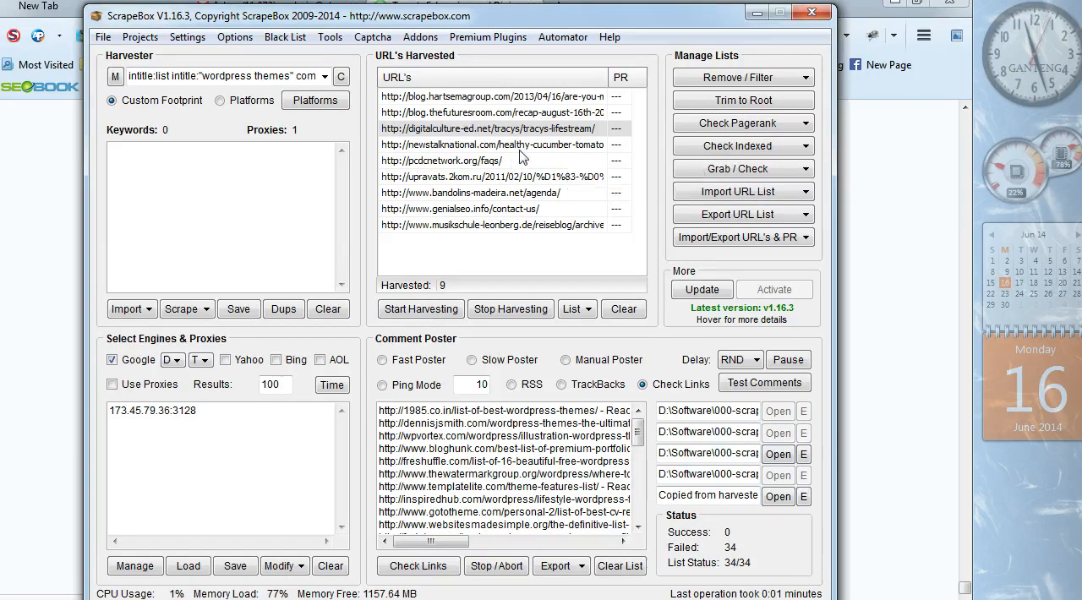
{"action": "left_click", "coordinate": [152, 42]}
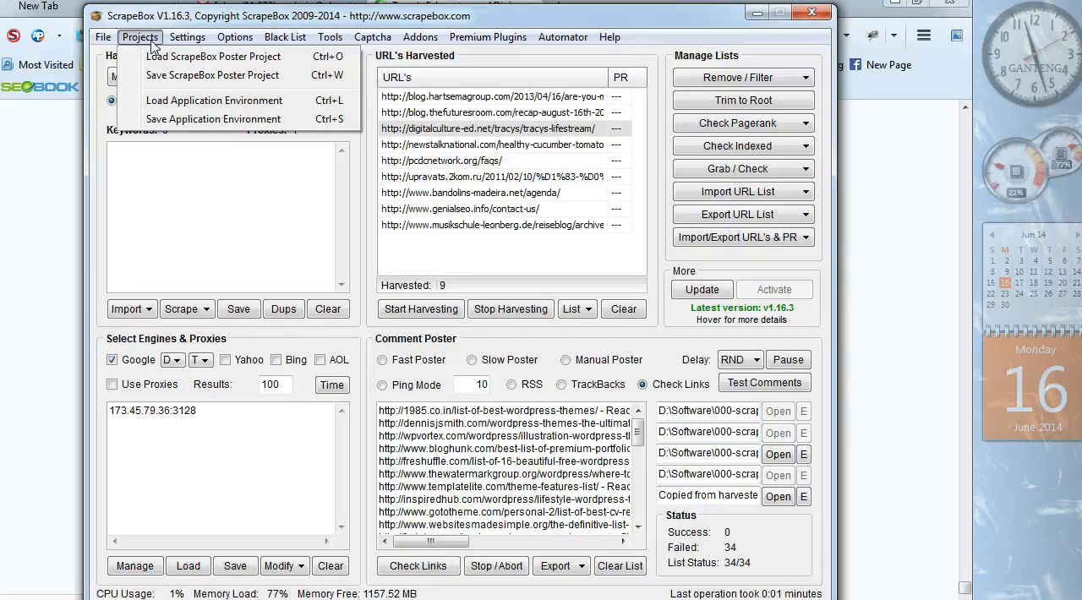
{"action": "mouse_move", "coordinate": [187, 43]}
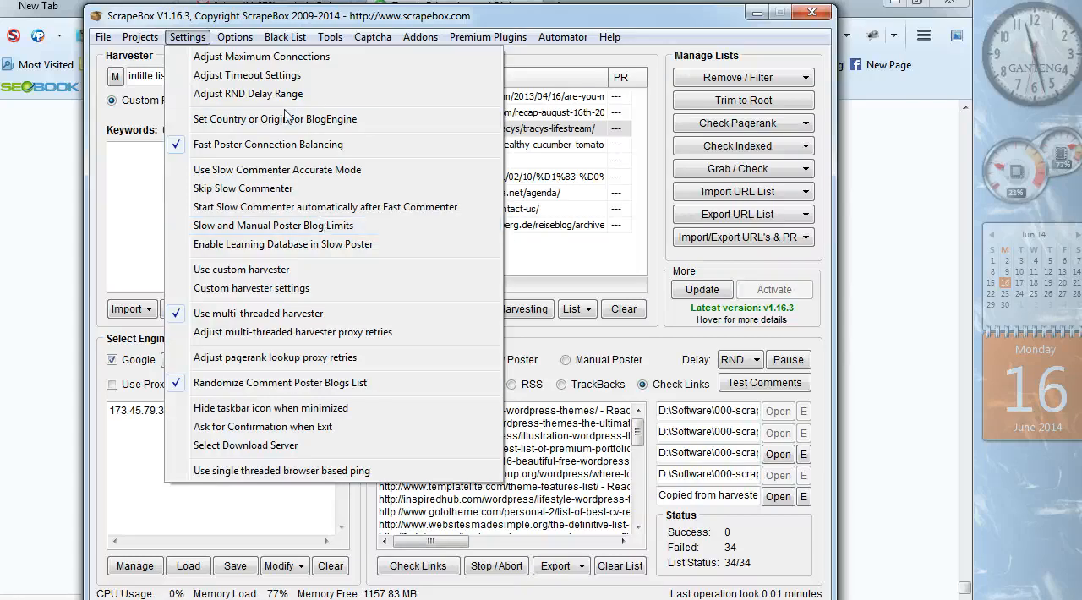
{"action": "mouse_move", "coordinate": [236, 39]}
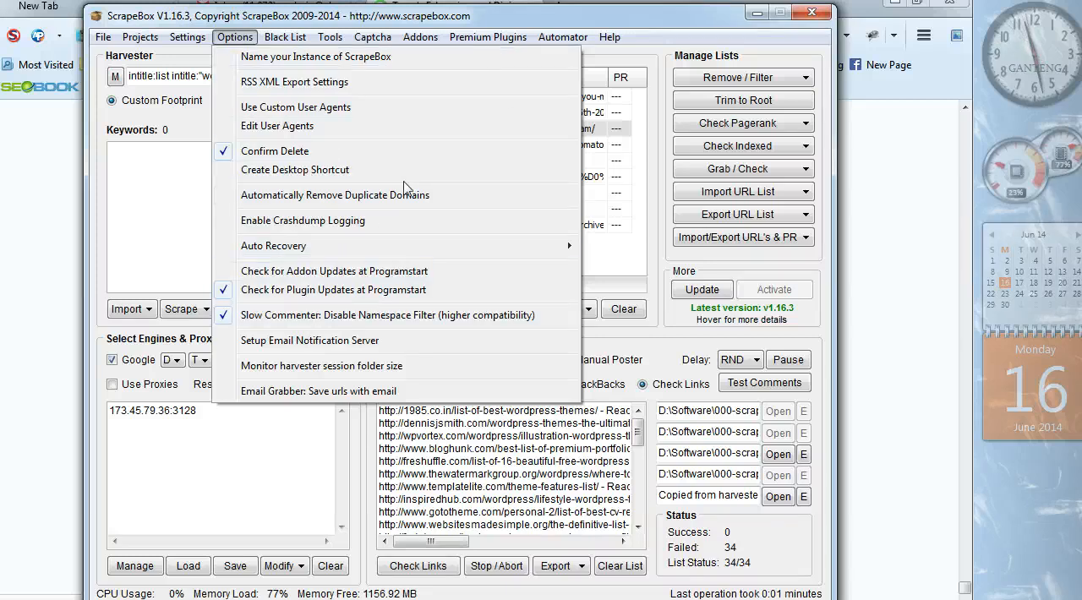
{"action": "mouse_move", "coordinate": [289, 40]}
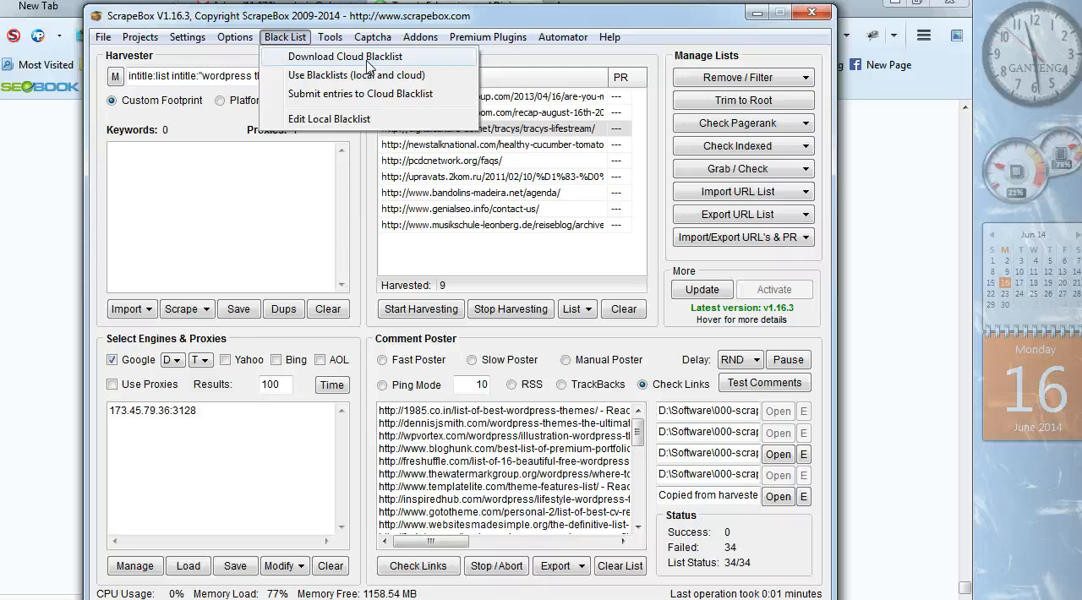
{"action": "mouse_move", "coordinate": [329, 42]}
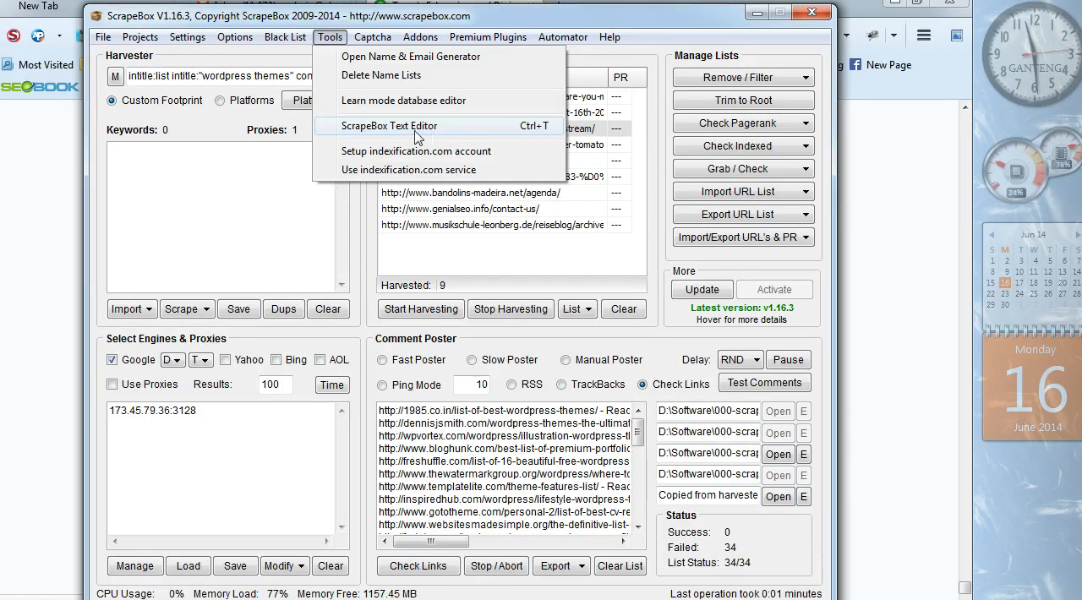
{"action": "mouse_move", "coordinate": [382, 41]}
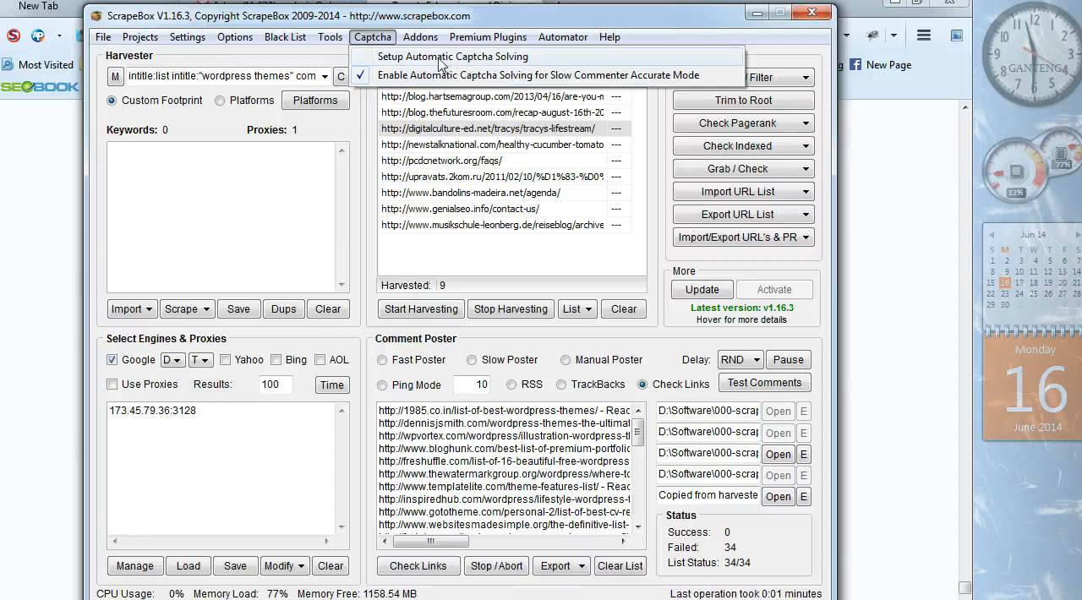
- Review the ScrapeBox addons and try to show the available addons
{"action": "mouse_move", "coordinate": [425, 40]}
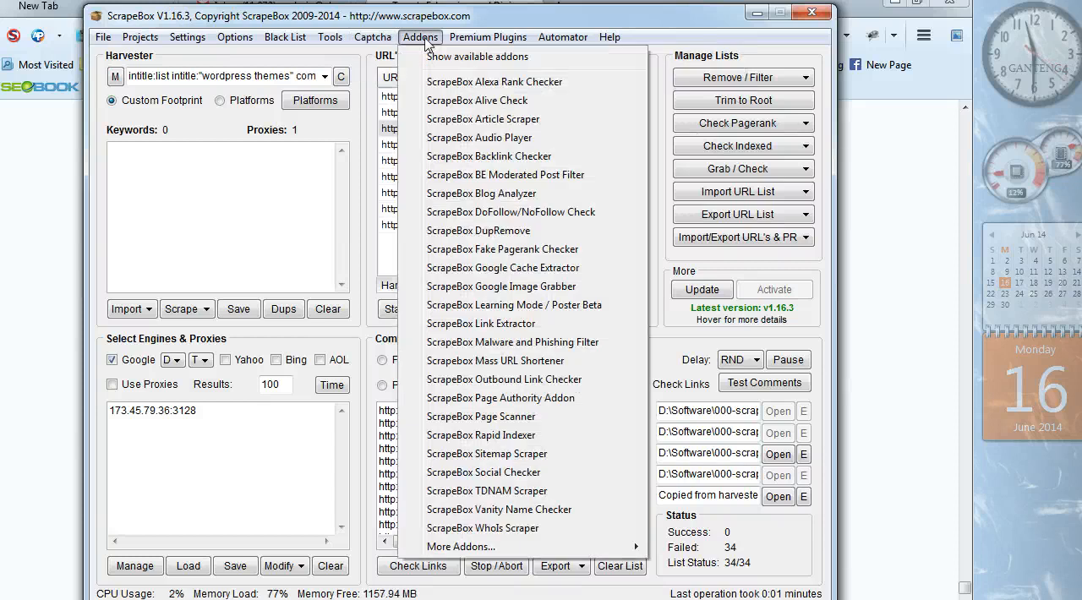
{"action": "left_click", "coordinate": [465, 58]}
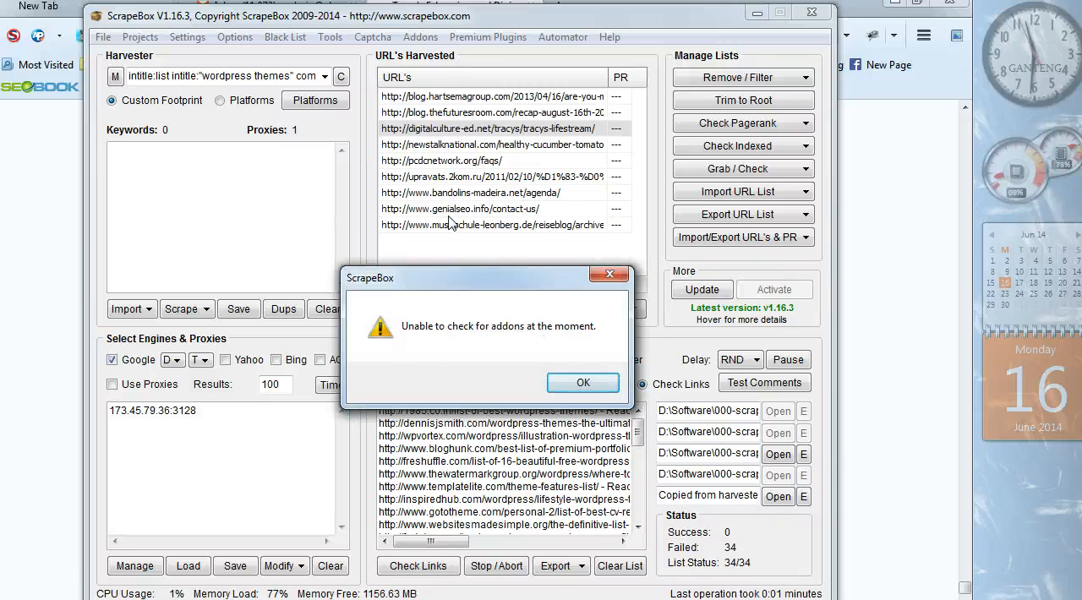
{"action": "left_click", "coordinate": [591, 385]}
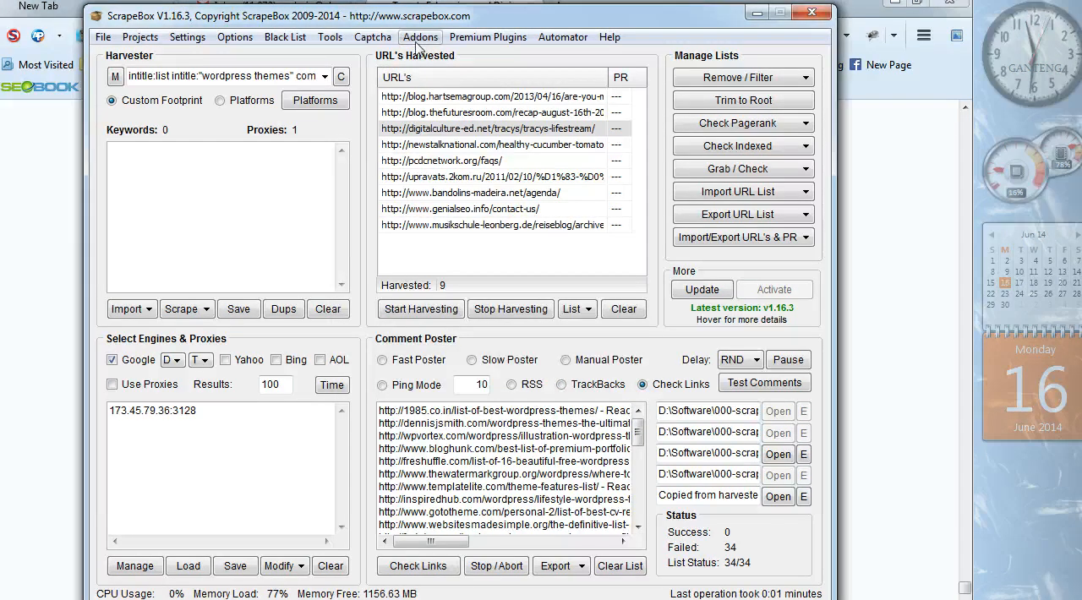
- Look through the premium plugin, Automator and help commands
{"action": "left_click", "coordinate": [481, 39]}
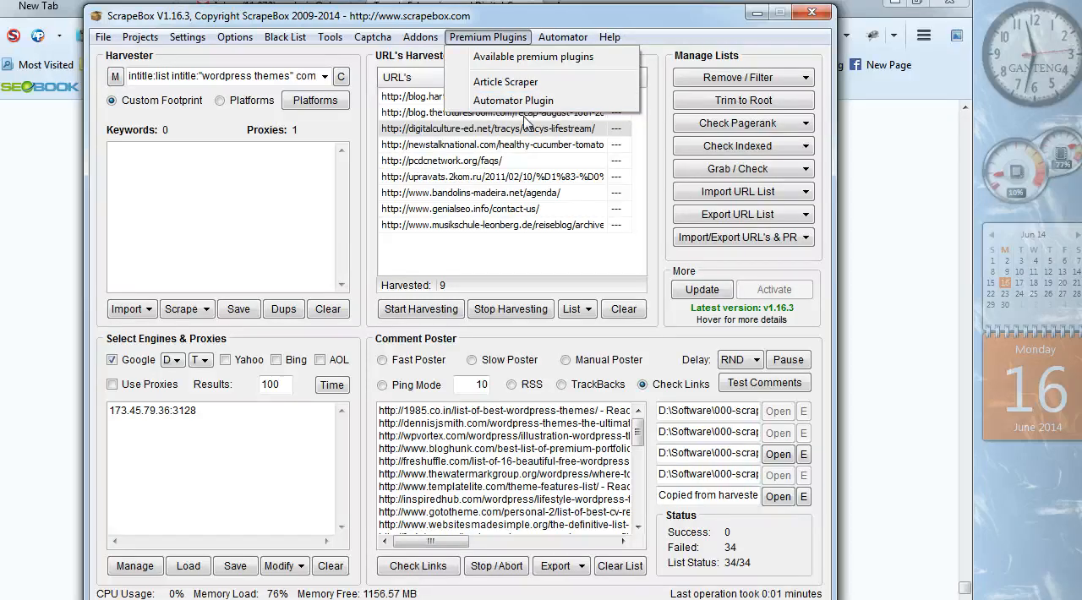
{"action": "mouse_move", "coordinate": [610, 38]}
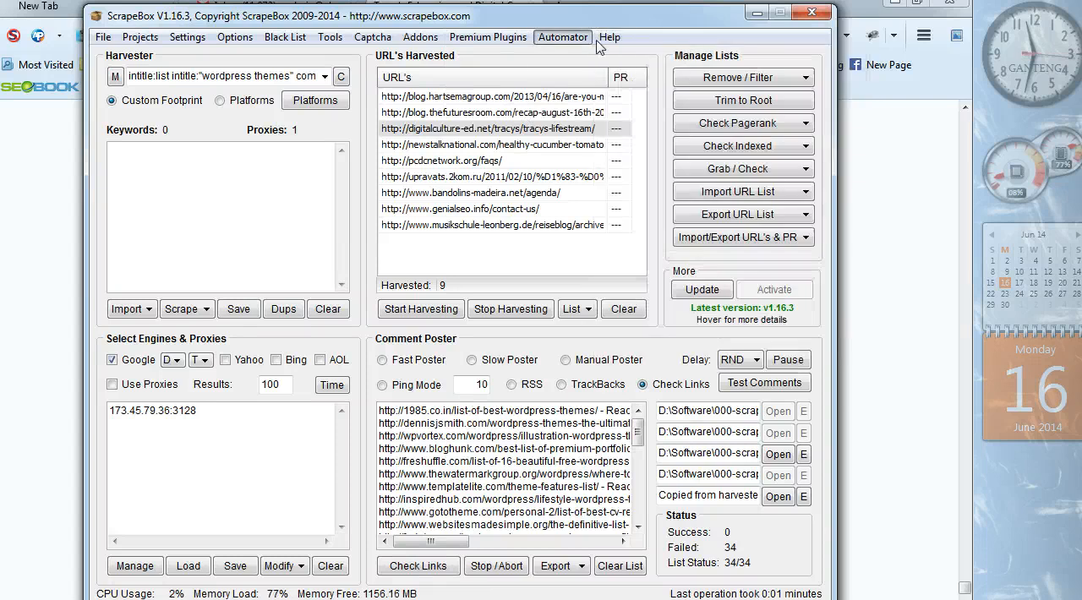
{"action": "mouse_move", "coordinate": [563, 38]}
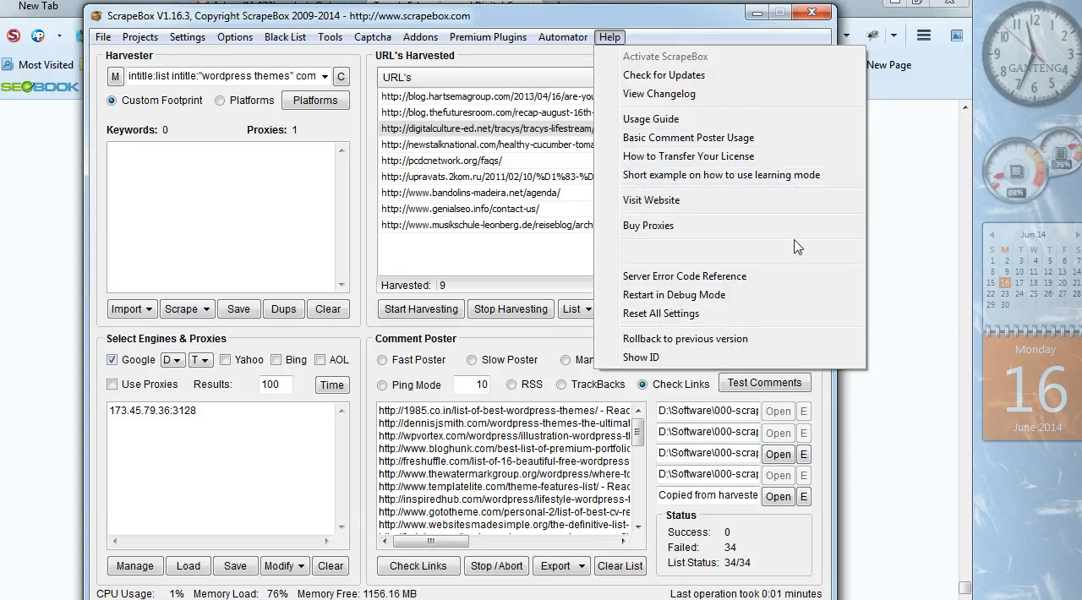
{"action": "left_click", "coordinate": [672, 43]}
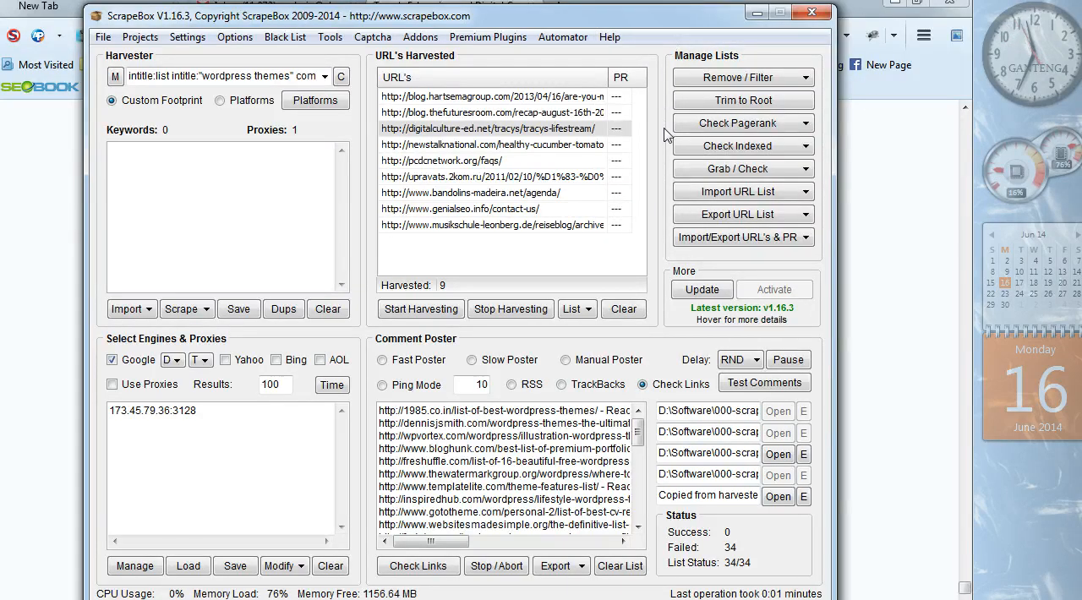
{"action": "key", "text": "Down"}
{"action": "key", "text": "Up"}
{"action": "key", "text": "Up"}
{"action": "key", "text": "Up"}
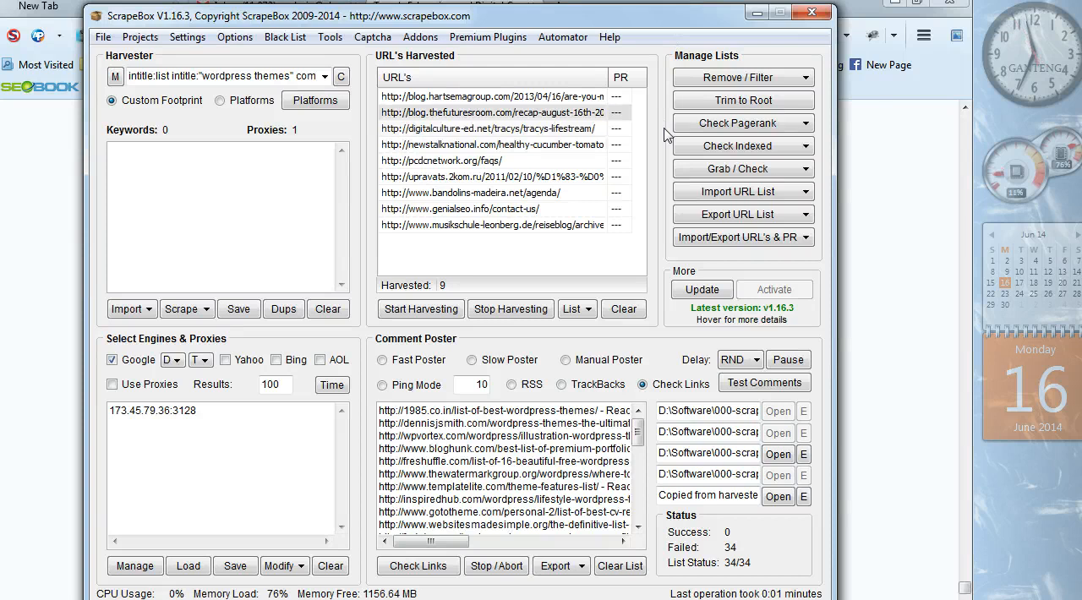